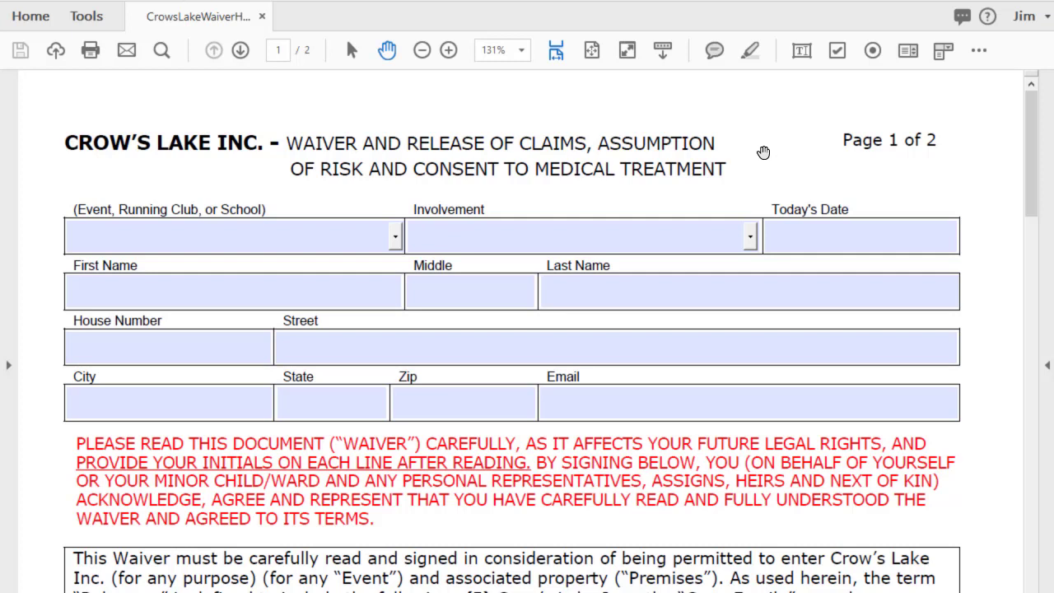
- Look through the fillable waiver PDF, from the participant fields and initial boxes to the start of page 2
{"action": "left_click", "coordinate": [280, 239]}
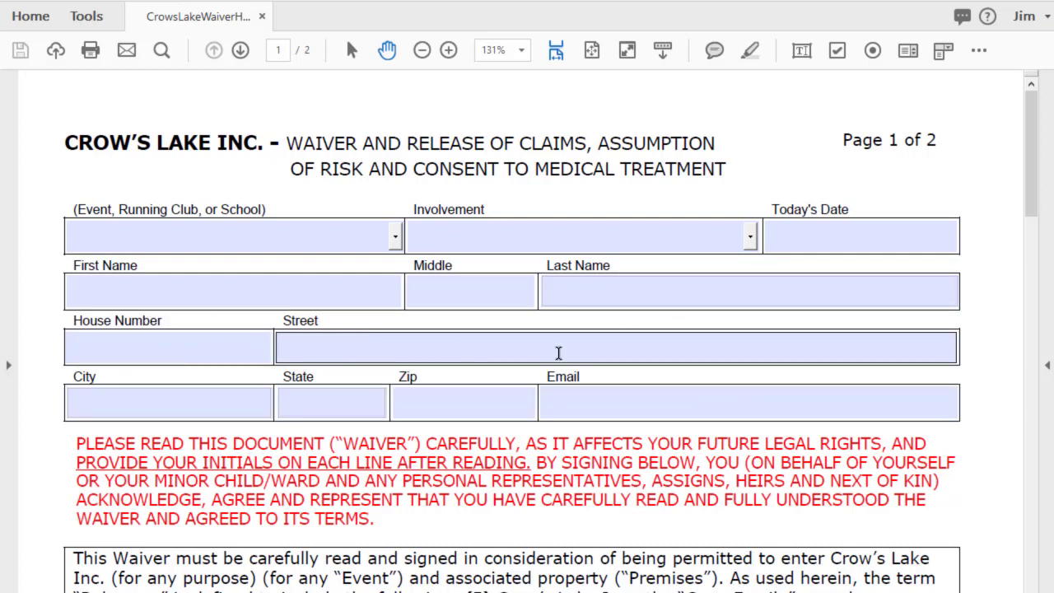
{"action": "scroll", "coordinate": [988, 335], "scroll_direction": "down", "scroll_amount": 2}
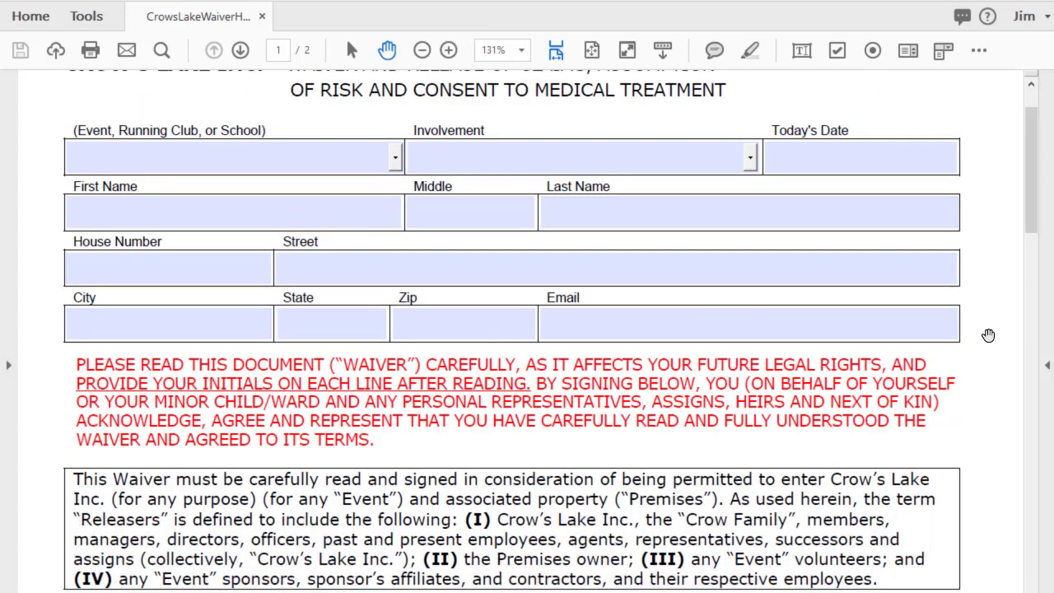
{"action": "scroll", "coordinate": [988, 335], "scroll_direction": "down", "scroll_amount": 9}
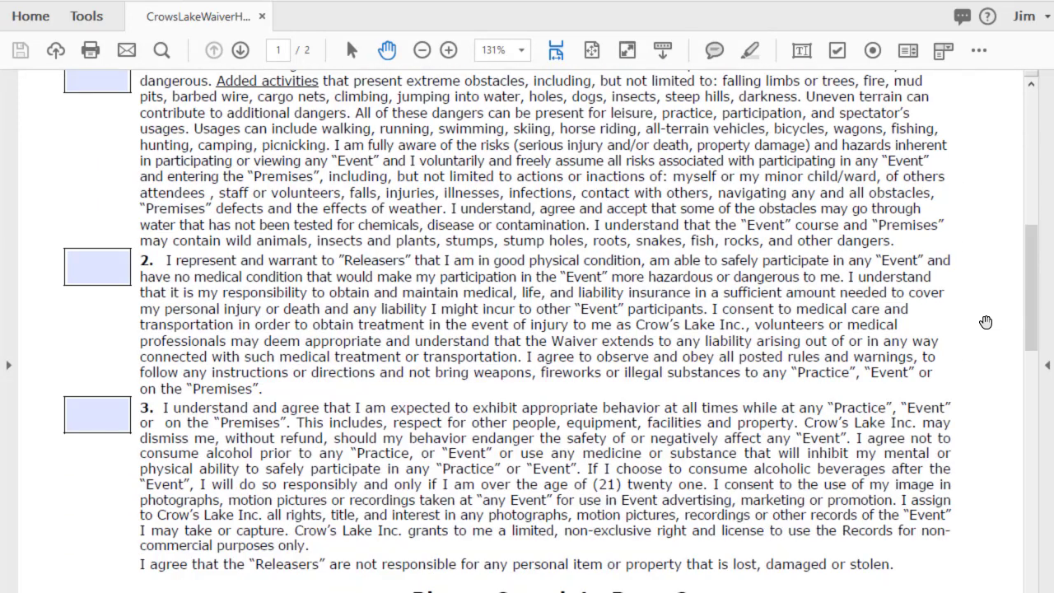
{"action": "scroll", "coordinate": [977, 315], "scroll_direction": "down", "scroll_amount": 3}
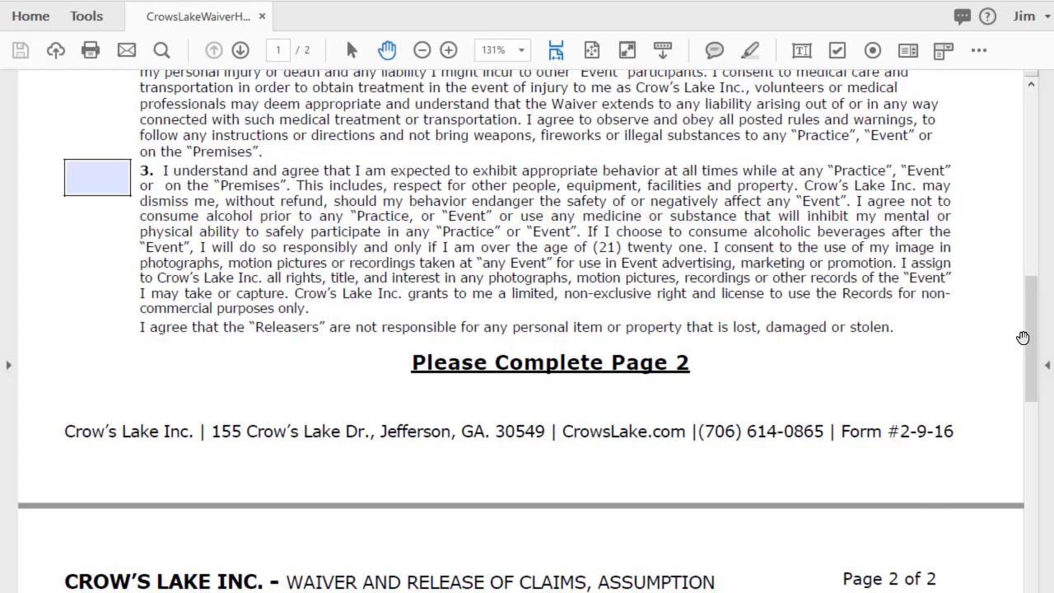
{"action": "scroll", "coordinate": [1039, 320], "scroll_direction": "up", "scroll_amount": 1}
{"action": "left_click_drag", "start_coordinate": [1039, 320], "coordinate": [1029, 107]}
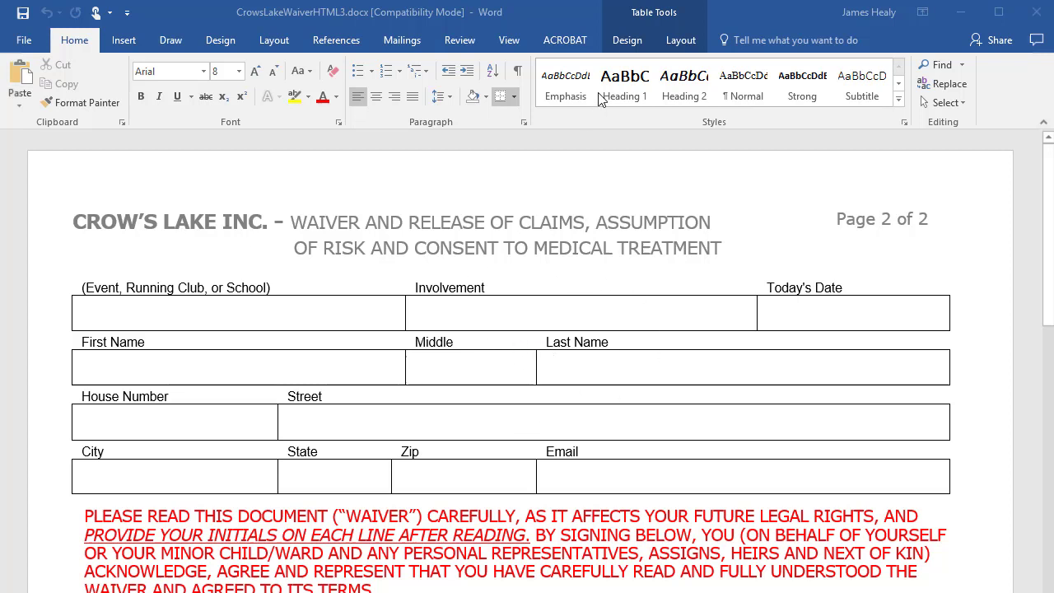
- Create a PDF of the Word waiver, saved as CrowsLakeWaiverHTML3.pdf in the WORDFORMDESIGN folder over the existing file
{"action": "left_click", "coordinate": [558, 41]}
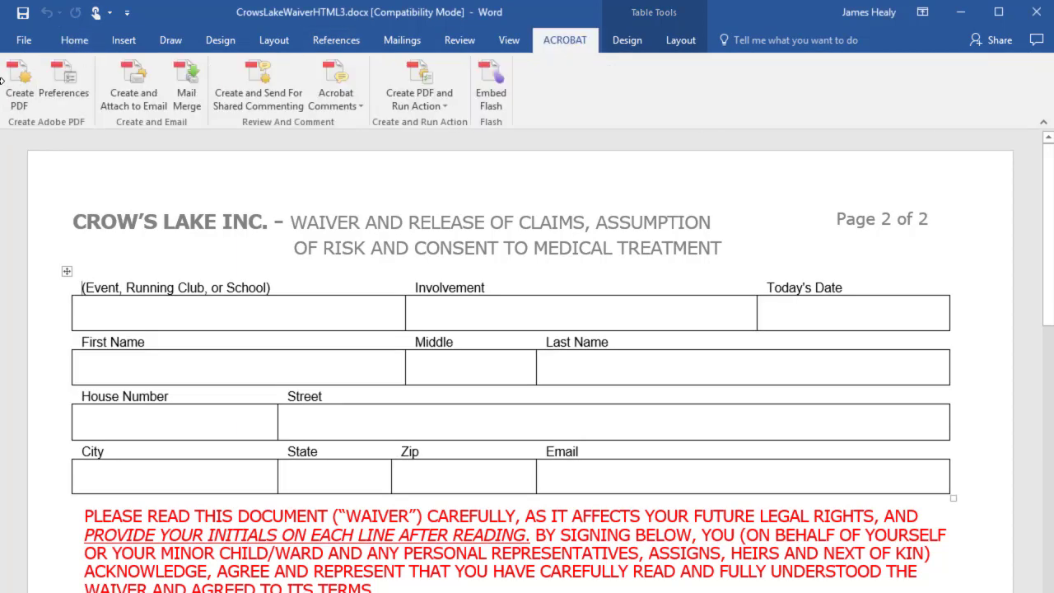
{"action": "left_click", "coordinate": [20, 89]}
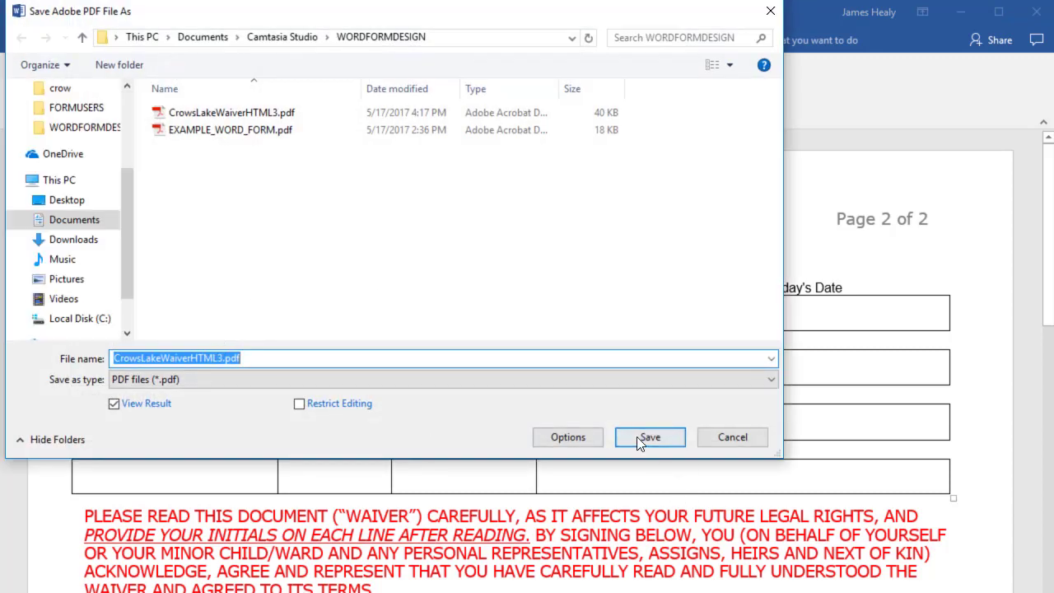
{"action": "left_click", "coordinate": [637, 437]}
{"action": "left_click", "coordinate": [527, 326]}
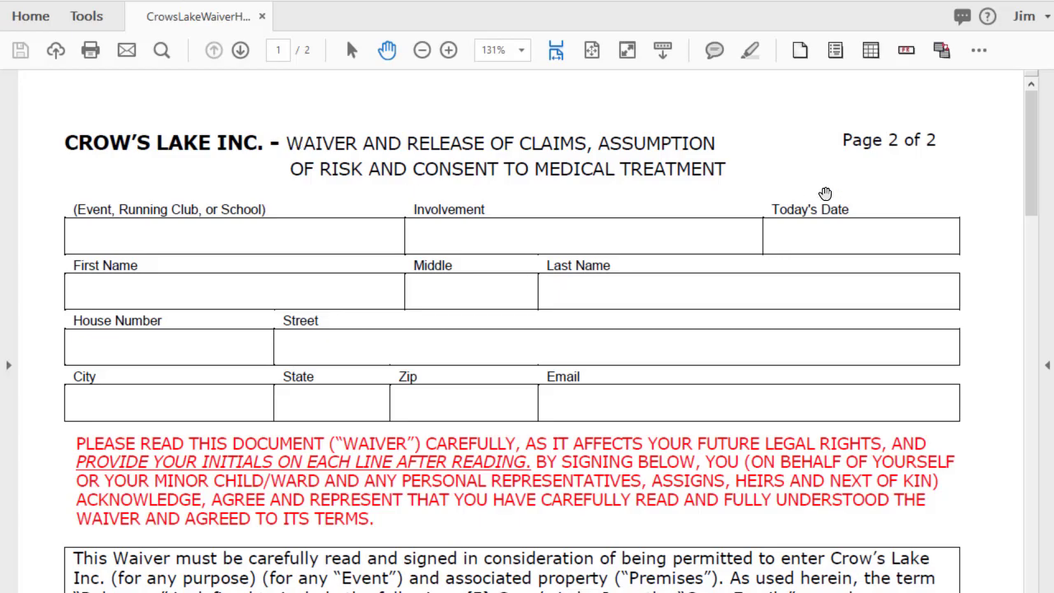
- Start Prepare Form on the waiver PDF with form field auto detection on and no signature requirement
{"action": "mouse_move", "coordinate": [1035, 165]}
{"action": "left_mouse_down"}
{"action": "mouse_move", "coordinate": [1028, 212]}
{"action": "mouse_move", "coordinate": [1014, 223]}
{"action": "mouse_move", "coordinate": [997, 429]}
{"action": "mouse_move", "coordinate": [1001, 576]}
{"action": "mouse_move", "coordinate": [1015, 158]}
{"action": "left_mouse_up"}
{"action": "left_click", "coordinate": [94, 23]}
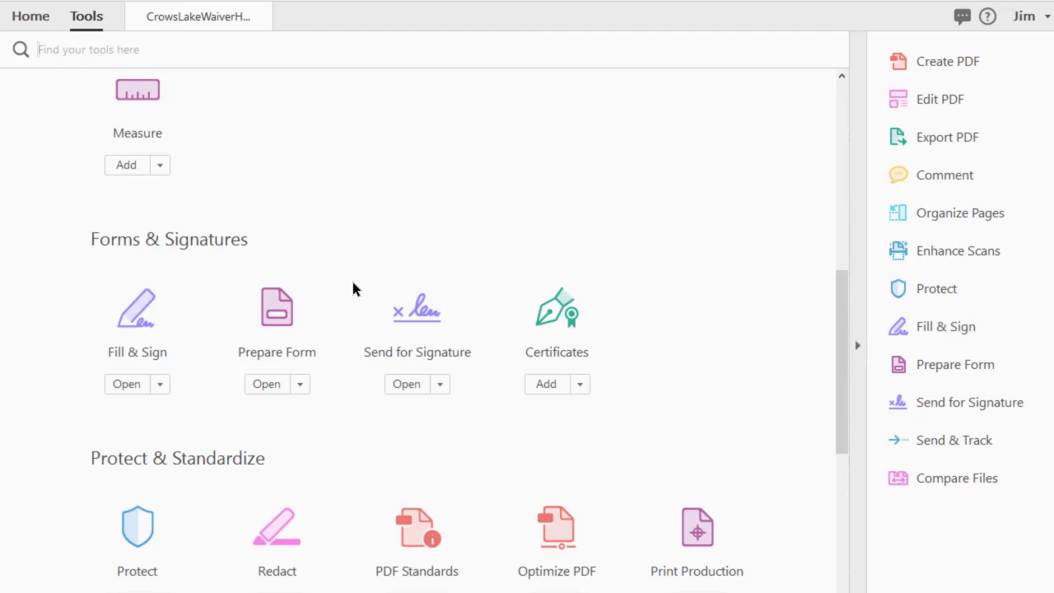
{"action": "left_click", "coordinate": [278, 322]}
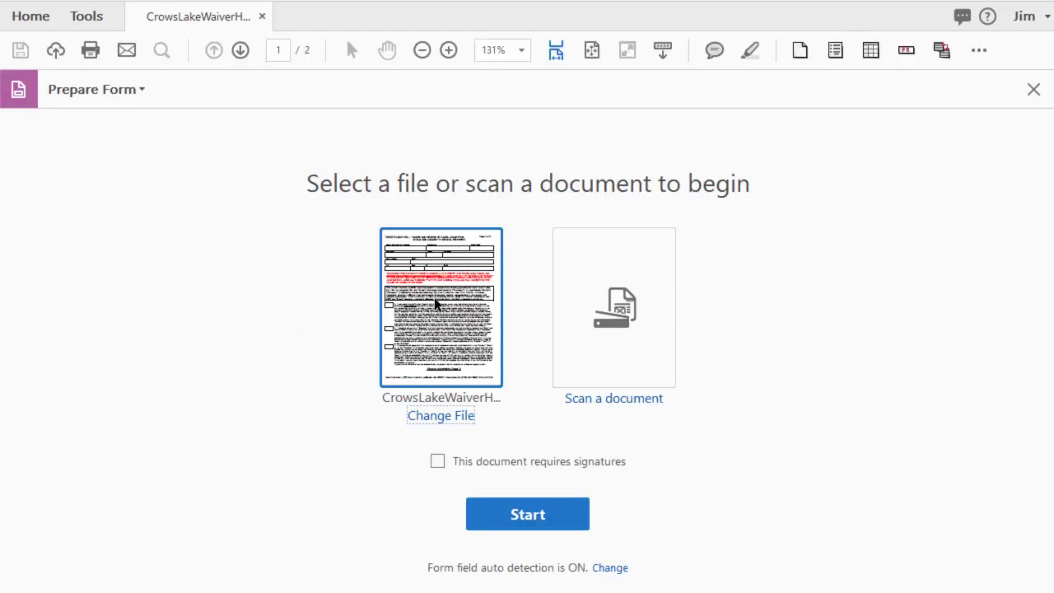
{"action": "left_click", "coordinate": [553, 515]}
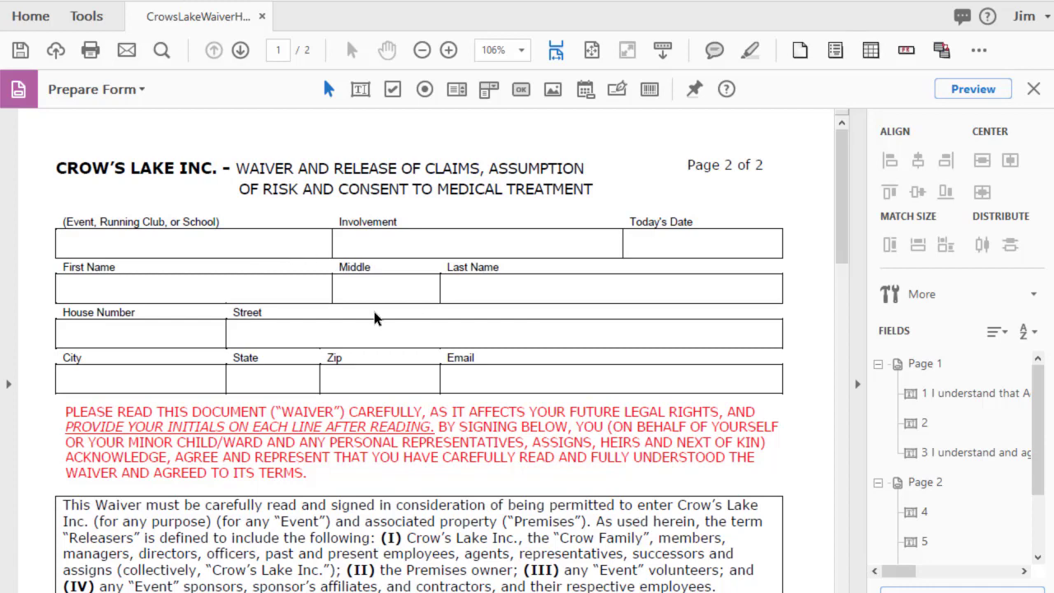
- Examine which blanks received auto-detected form fields on both waiver pages, including the box under Complete Legal Name
{"action": "scroll", "coordinate": [440, 444], "scroll_direction": "down", "scroll_amount": 8}
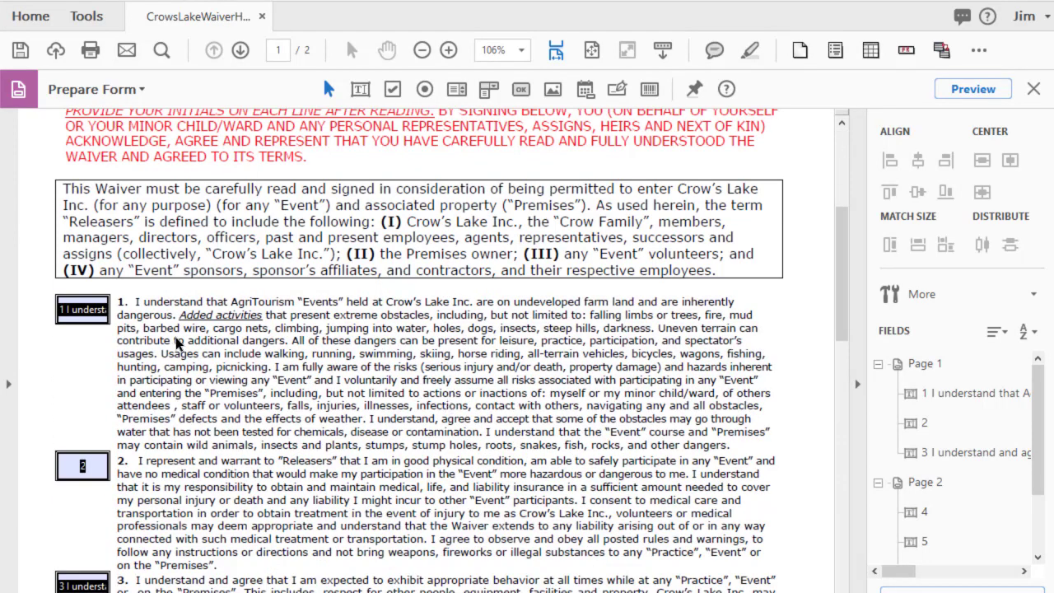
{"action": "scroll", "coordinate": [78, 321], "scroll_direction": "down", "scroll_amount": 2}
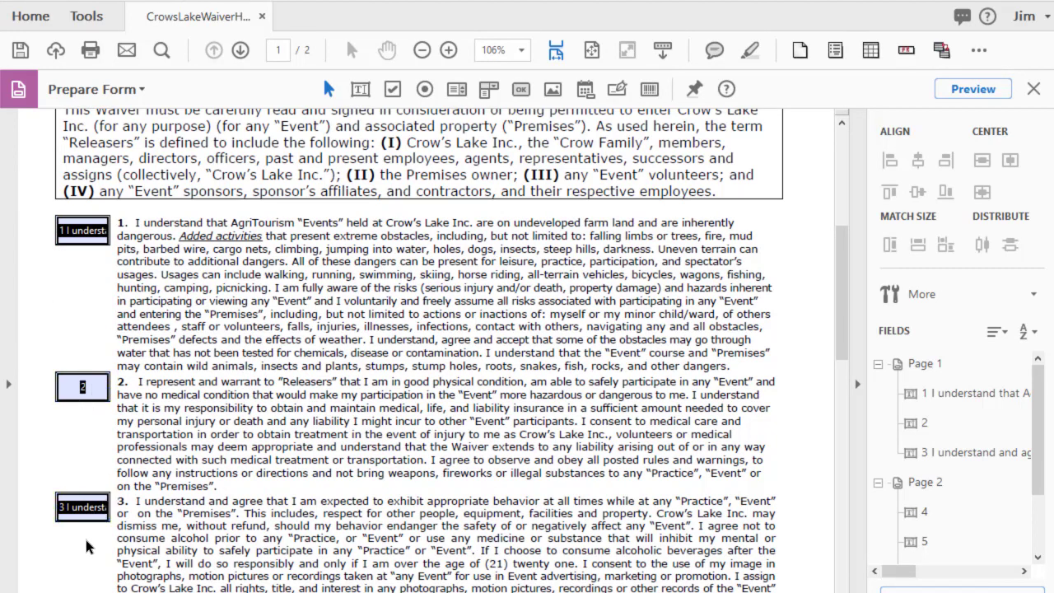
{"action": "scroll", "coordinate": [350, 438], "scroll_direction": "down", "scroll_amount": 16}
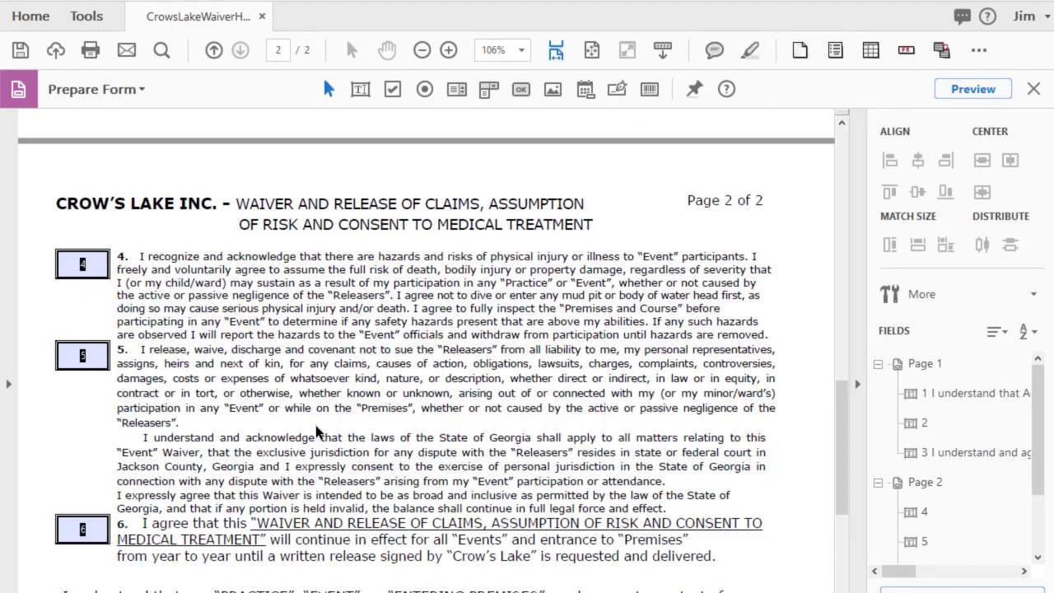
{"action": "scroll", "coordinate": [321, 430], "scroll_direction": "up", "scroll_amount": 9}
{"action": "scroll", "coordinate": [329, 426], "scroll_direction": "up", "scroll_amount": 6}
{"action": "scroll", "coordinate": [334, 426], "scroll_direction": "down", "scroll_amount": 20}
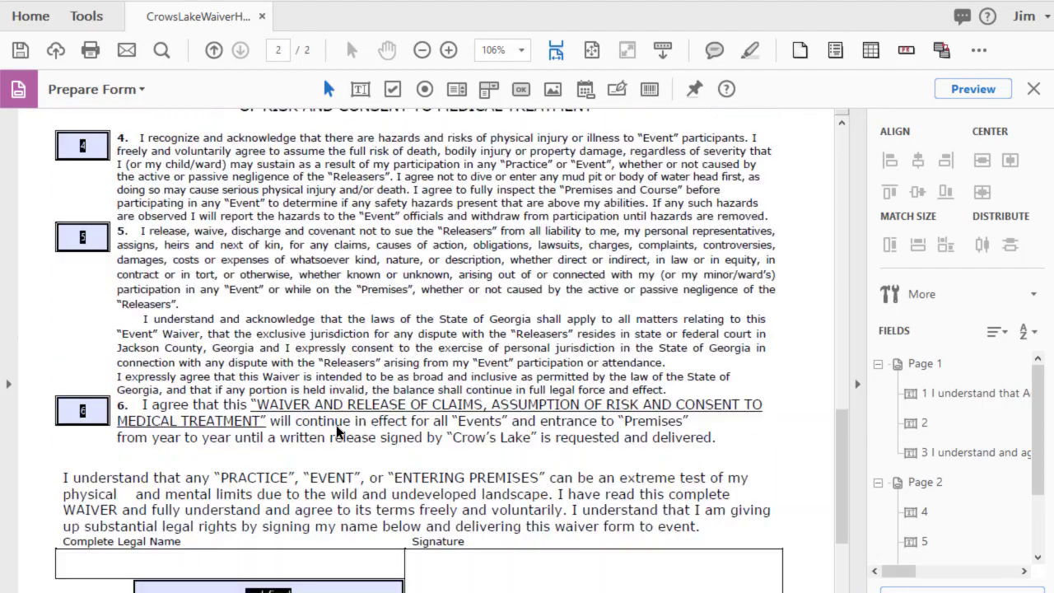
{"action": "left_click", "coordinate": [312, 363]}
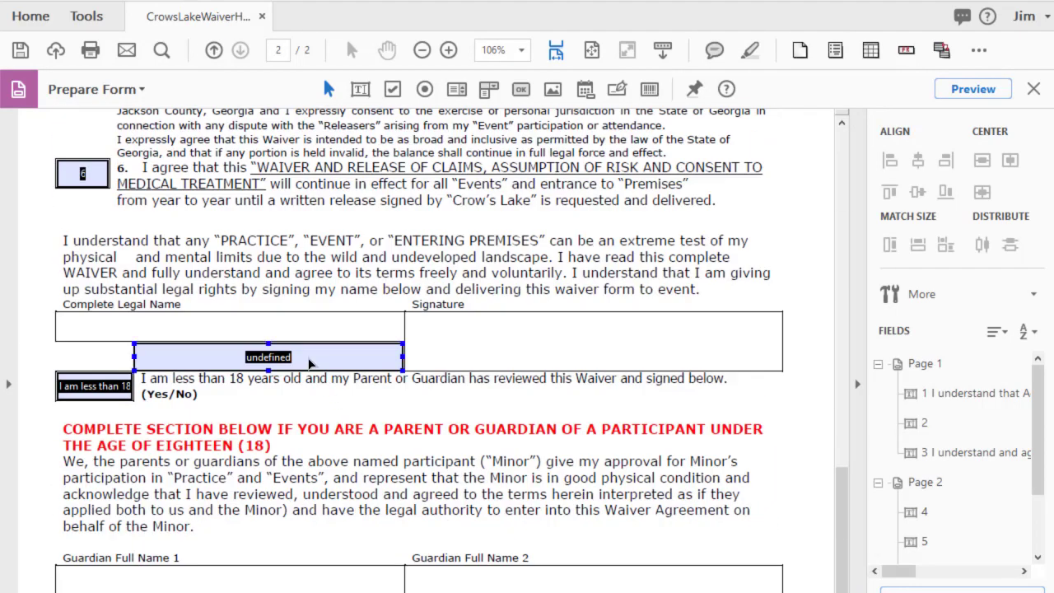
{"action": "scroll", "coordinate": [502, 287], "scroll_direction": "up", "scroll_amount": 20}
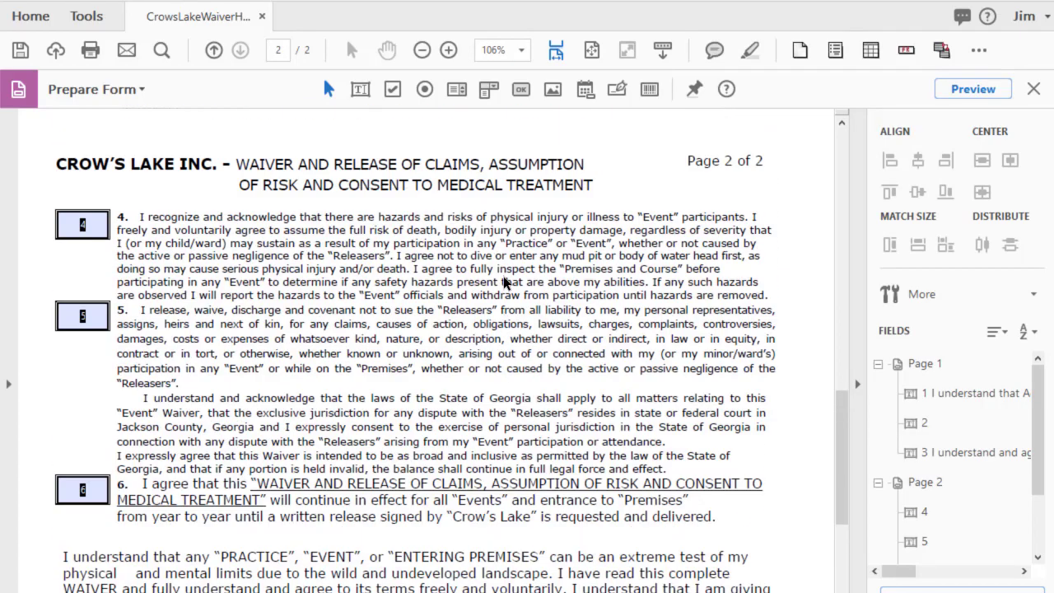
{"action": "scroll", "coordinate": [508, 288], "scroll_direction": "down", "scroll_amount": 13}
{"action": "scroll", "coordinate": [510, 287], "scroll_direction": "up", "scroll_amount": 3}
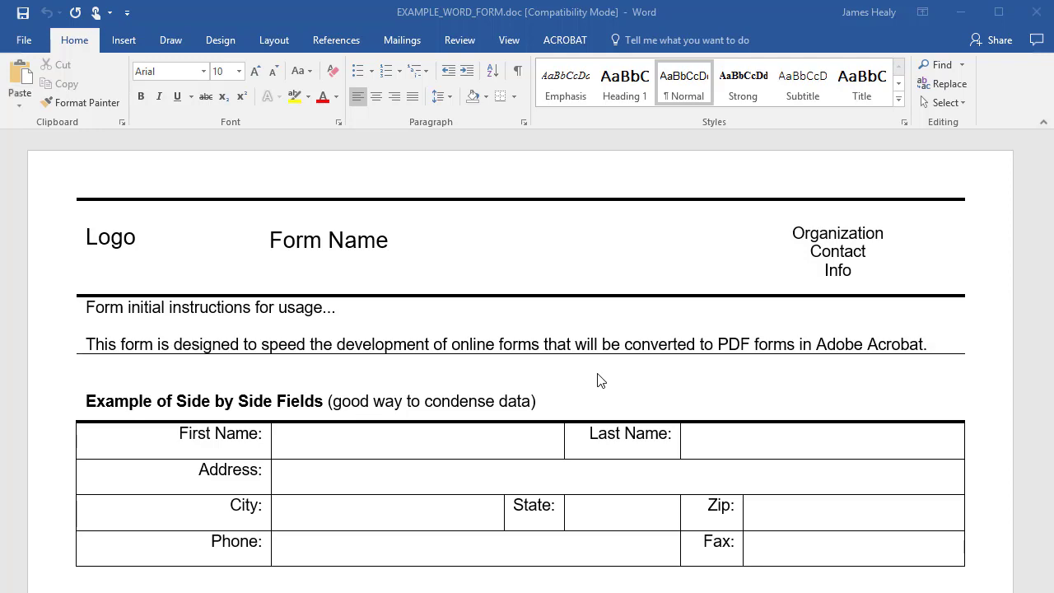
- Review the side-by-side, vertical stacked, captions-over-top and column field layouts in the Word document EXAMPLE_WORD_FORM.doc
{"action": "scroll", "coordinate": [604, 354], "scroll_direction": "down", "scroll_amount": 5}
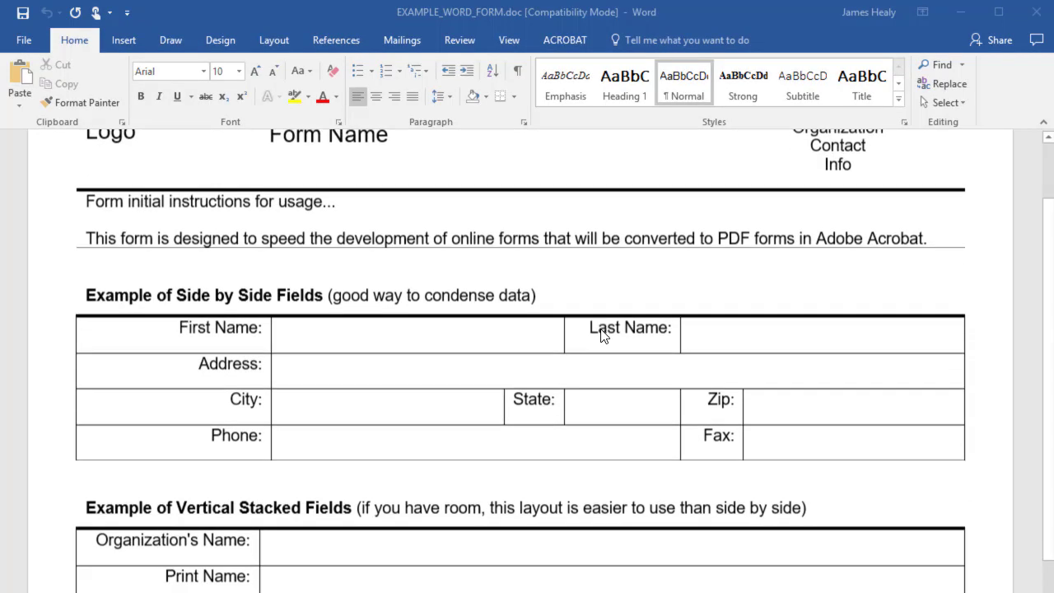
{"action": "scroll", "coordinate": [597, 317], "scroll_direction": "down", "scroll_amount": 2}
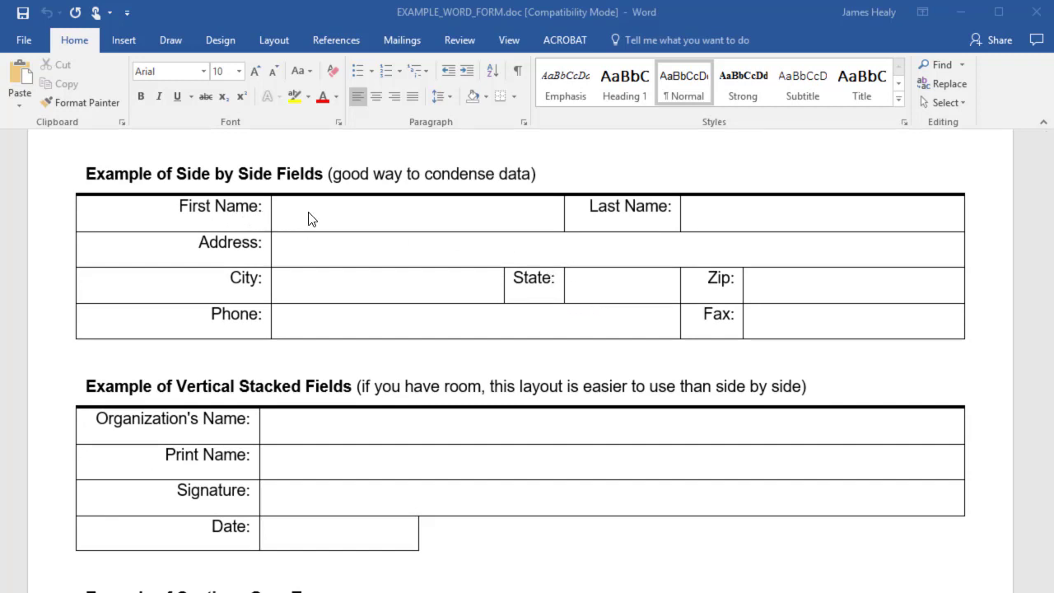
{"action": "scroll", "coordinate": [346, 226], "scroll_direction": "down", "scroll_amount": 3}
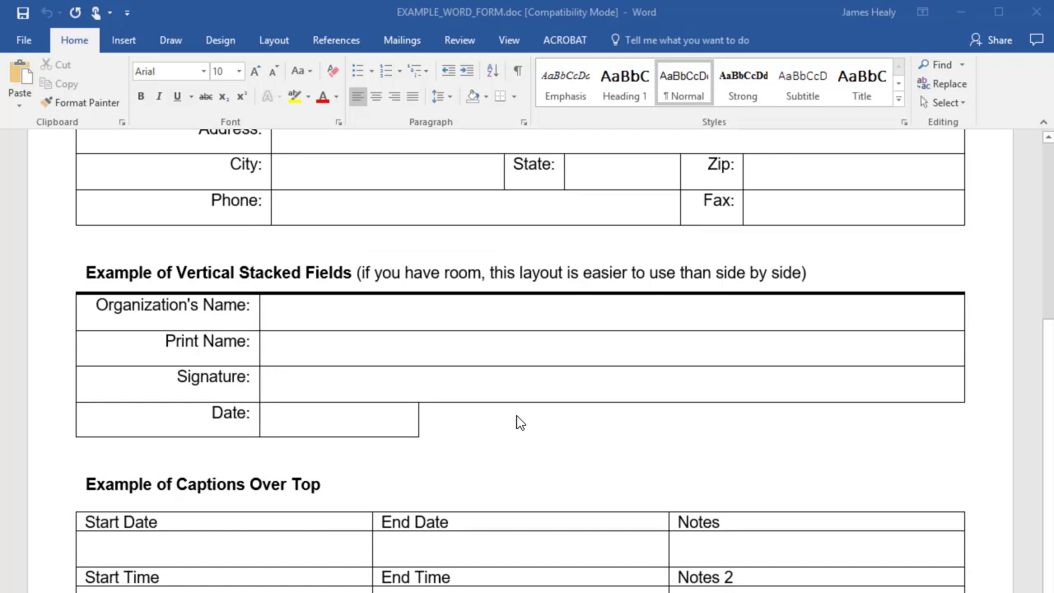
{"action": "scroll", "coordinate": [582, 408], "scroll_direction": "down", "scroll_amount": 4}
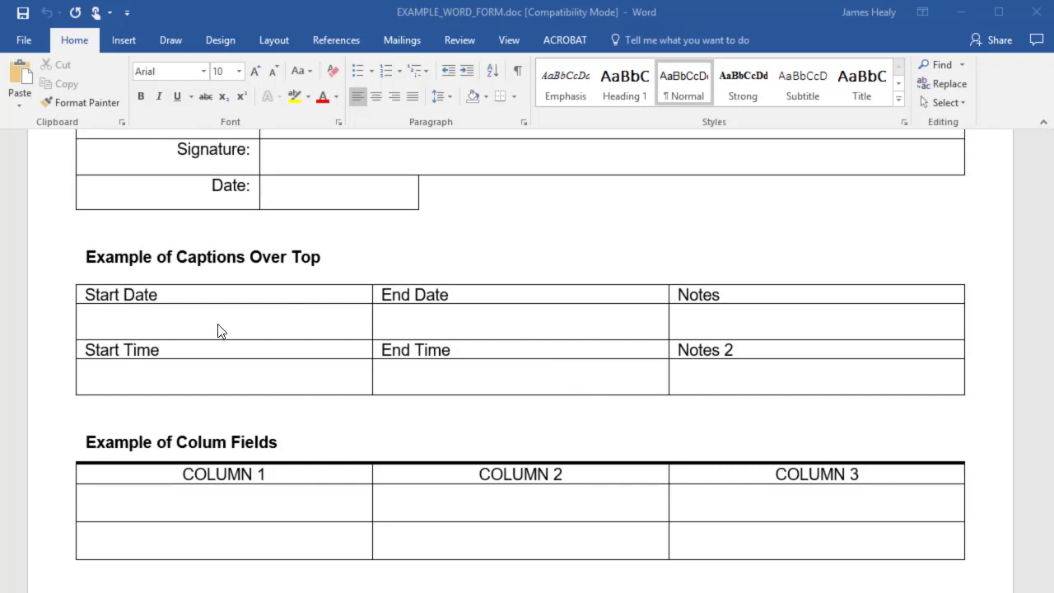
{"action": "scroll", "coordinate": [223, 330], "scroll_direction": "down", "scroll_amount": 1}
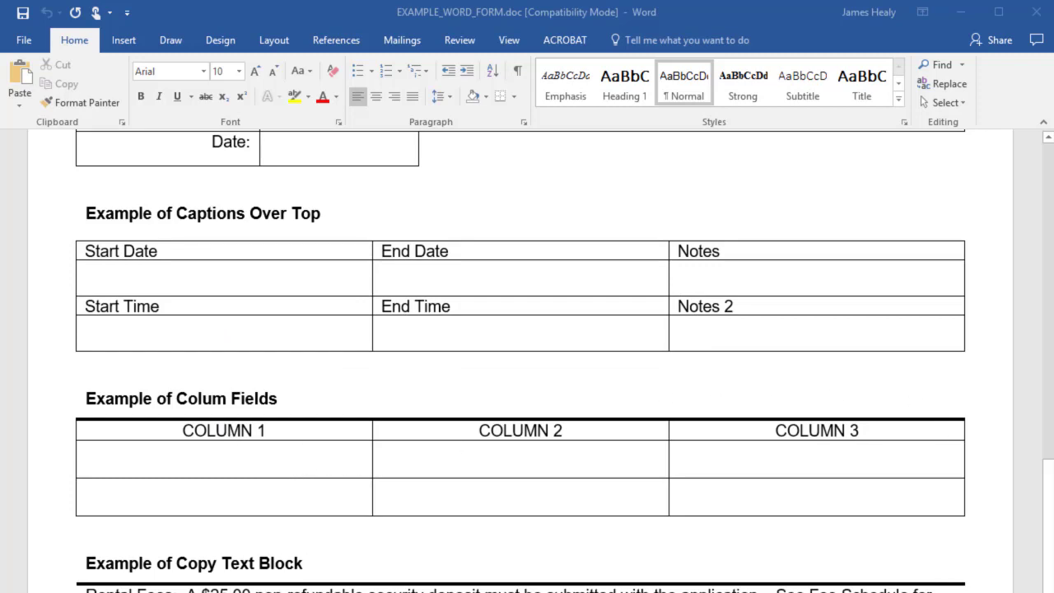
{"action": "left_click_drag", "start_coordinate": [1050, 534], "coordinate": [1030, 176]}
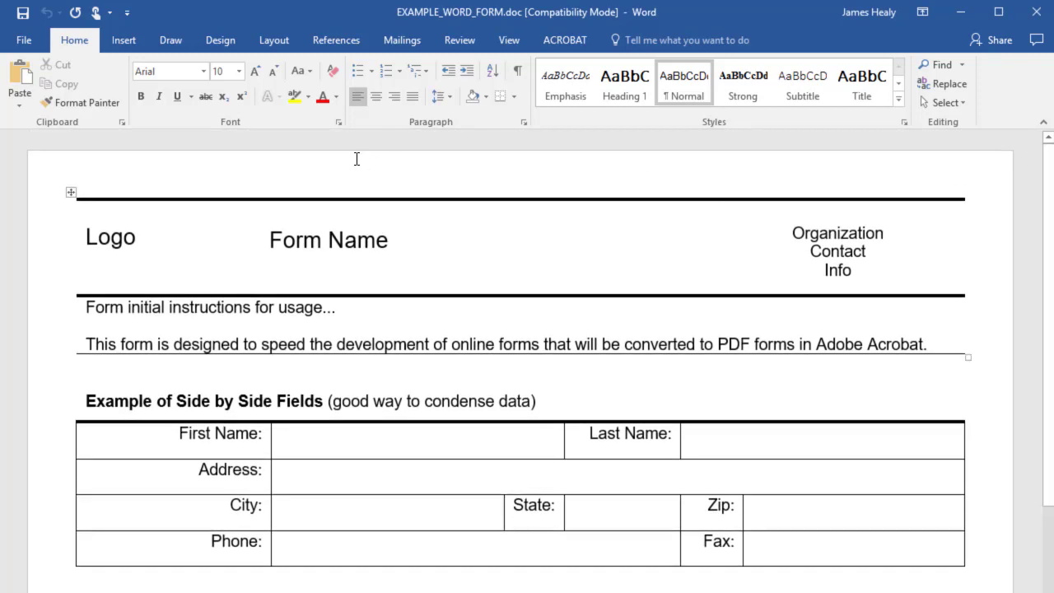
- Create a PDF of the example Word form, saved as EXAMPLE_WORD_FORM.pdf over the existing file in the WORDFORMDESIGN folder
{"action": "left_click", "coordinate": [573, 39]}
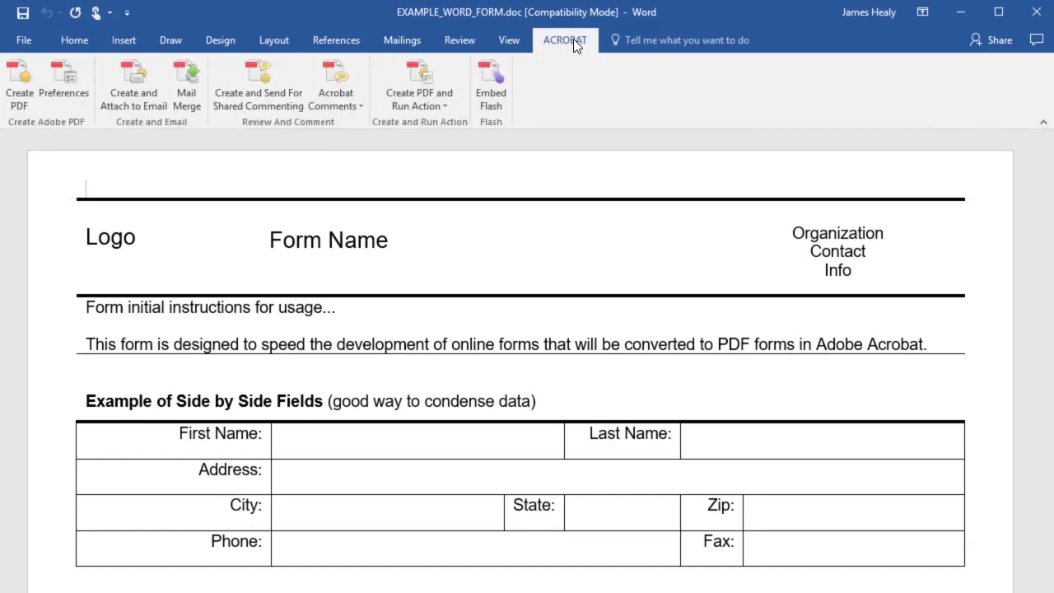
{"action": "left_click", "coordinate": [17, 94]}
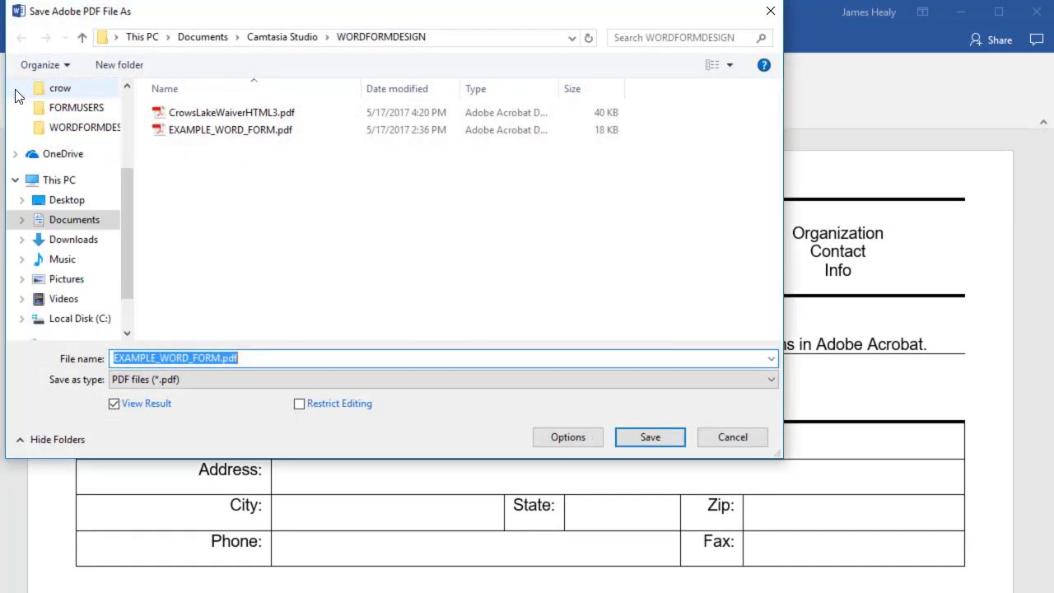
{"action": "left_click", "coordinate": [638, 439]}
{"action": "left_click", "coordinate": [547, 321]}
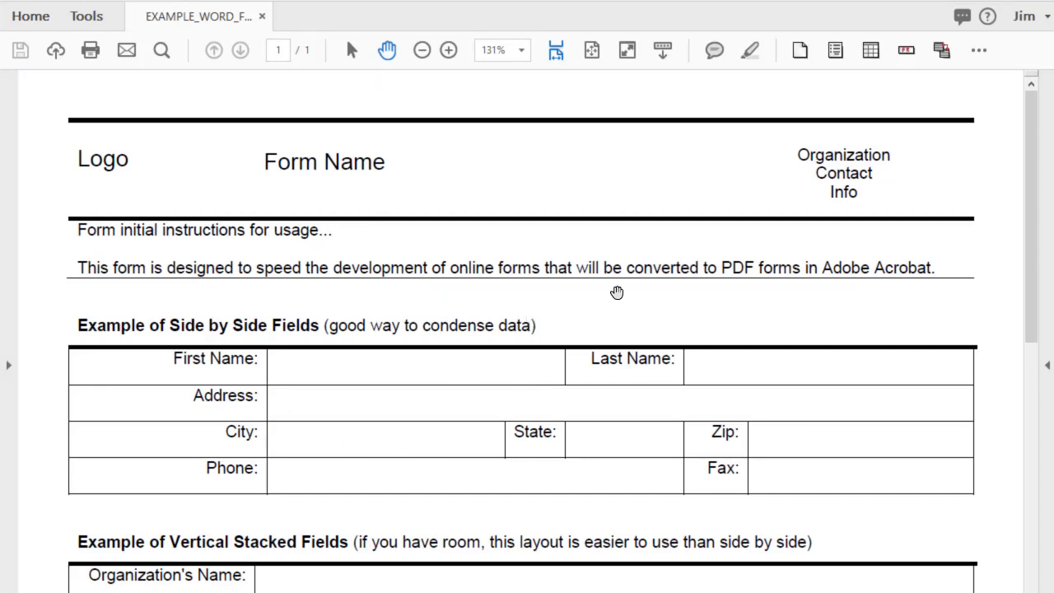
- Start Prepare Form on the example form PDF to detect its fields automatically
{"action": "scroll", "coordinate": [618, 297], "scroll_direction": "down", "scroll_amount": 3}
{"action": "scroll", "coordinate": [502, 396], "scroll_direction": "up", "scroll_amount": 3}
{"action": "left_click", "coordinate": [96, 16]}
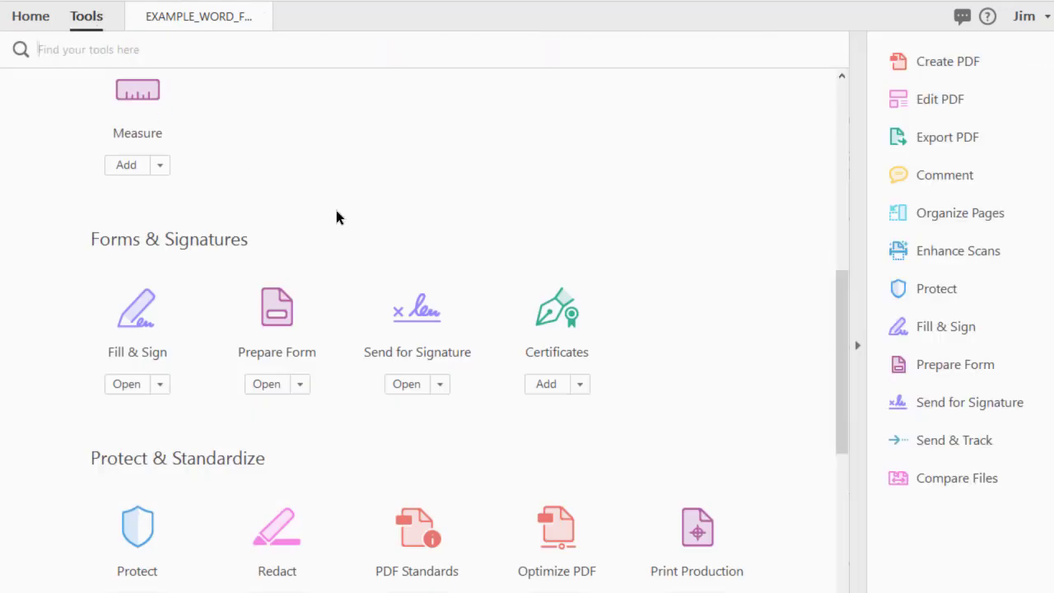
{"action": "left_click", "coordinate": [285, 330]}
{"action": "left_click", "coordinate": [514, 531]}
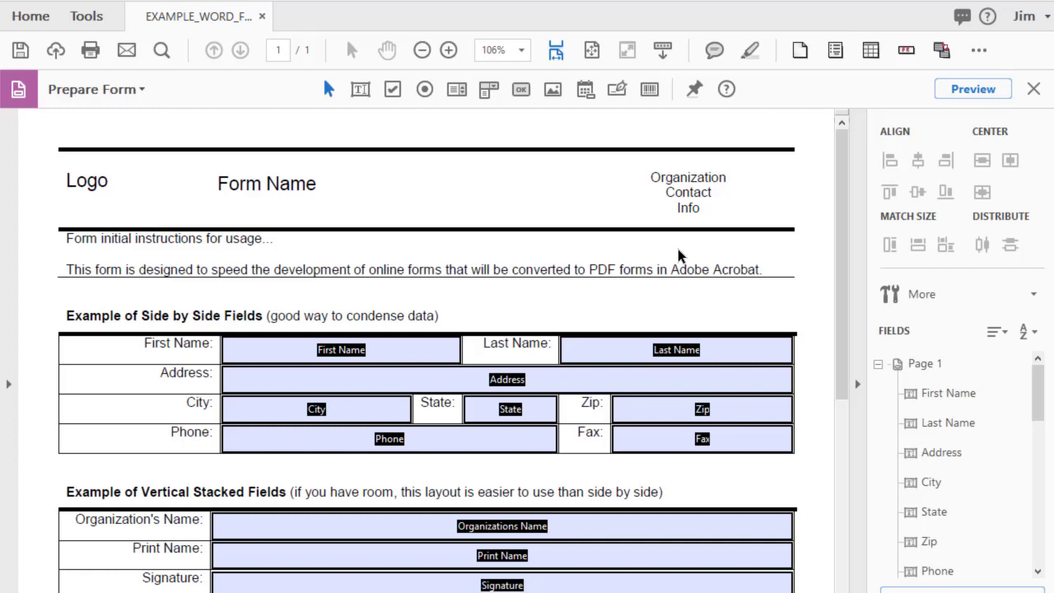
- Examine the auto-detected fields and their names in the side-by-side, stacked, captions-over-top and column sections of the example form
{"action": "scroll", "coordinate": [678, 255], "scroll_direction": "down", "scroll_amount": 3}
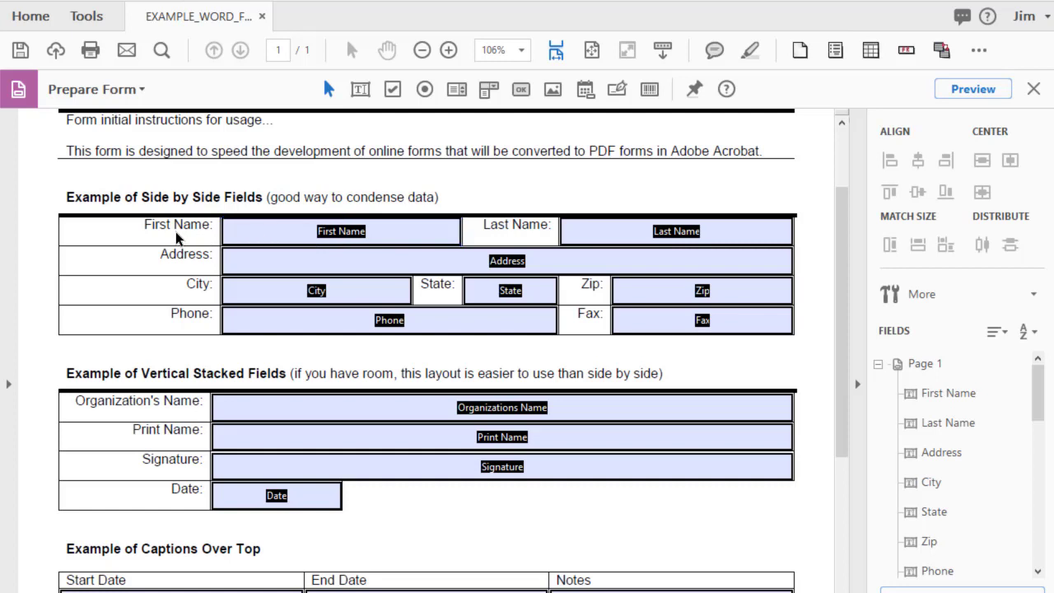
{"action": "scroll", "coordinate": [391, 304], "scroll_direction": "down", "scroll_amount": 3}
{"action": "left_click", "coordinate": [420, 301]}
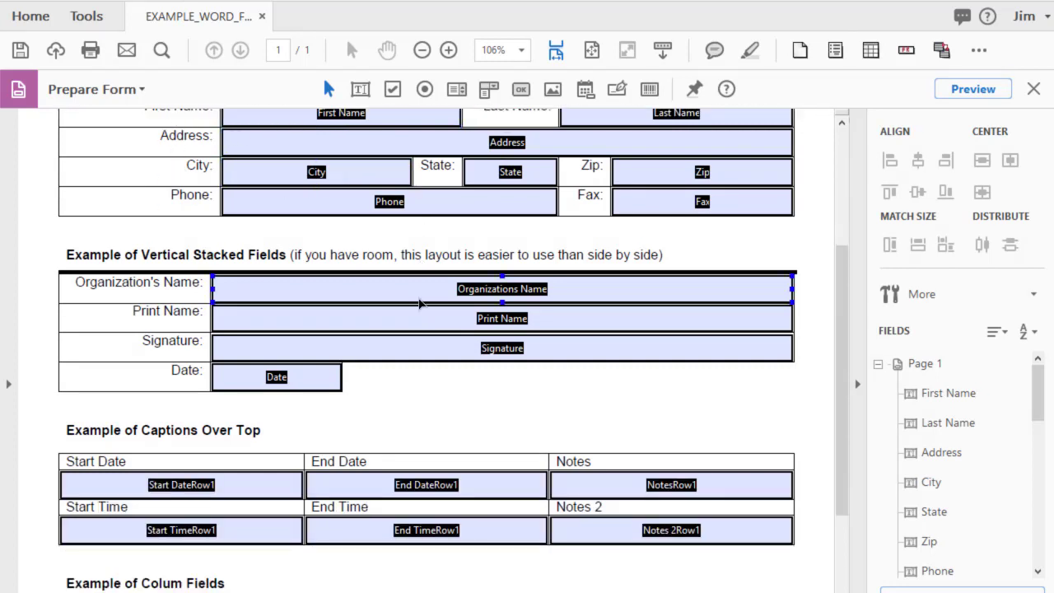
{"action": "scroll", "coordinate": [419, 303], "scroll_direction": "down", "scroll_amount": 1}
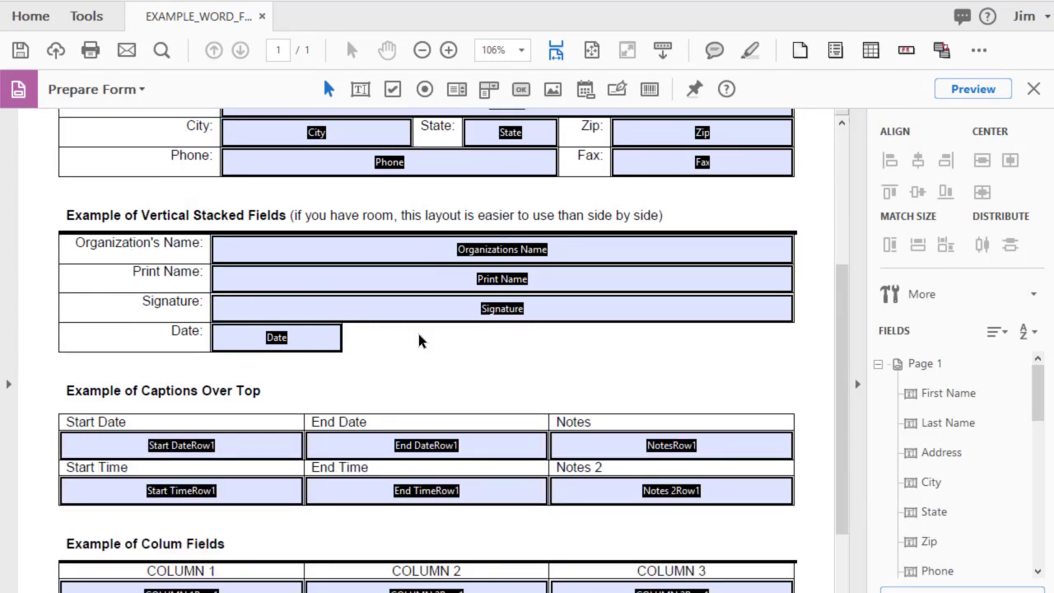
{"action": "scroll", "coordinate": [426, 342], "scroll_direction": "down", "scroll_amount": 5}
{"action": "left_click", "coordinate": [188, 255]}
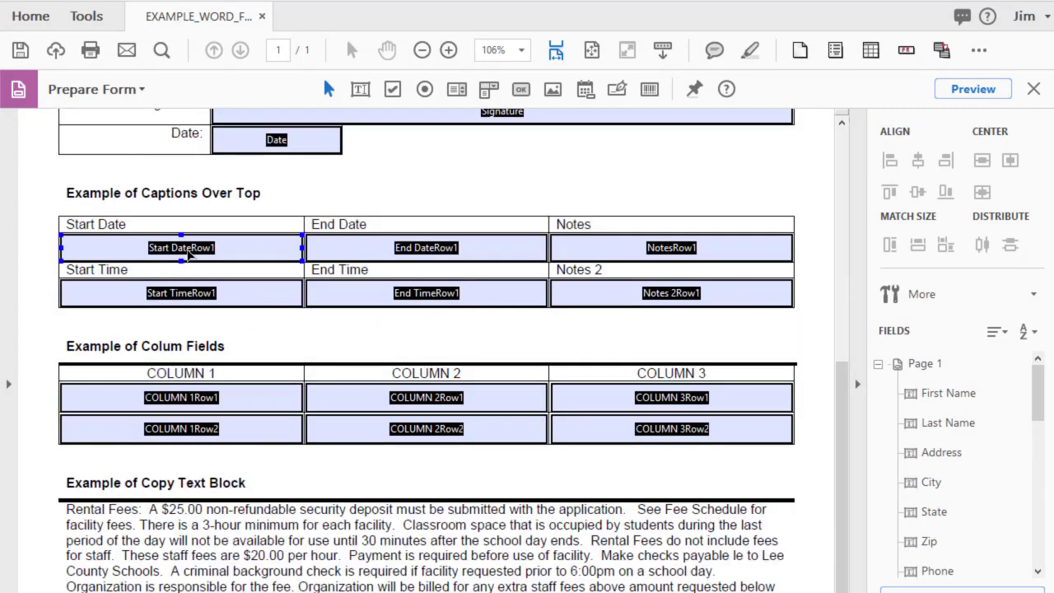
{"action": "left_click", "coordinate": [391, 333]}
{"action": "scroll", "coordinate": [403, 333], "scroll_direction": "down", "scroll_amount": 1}
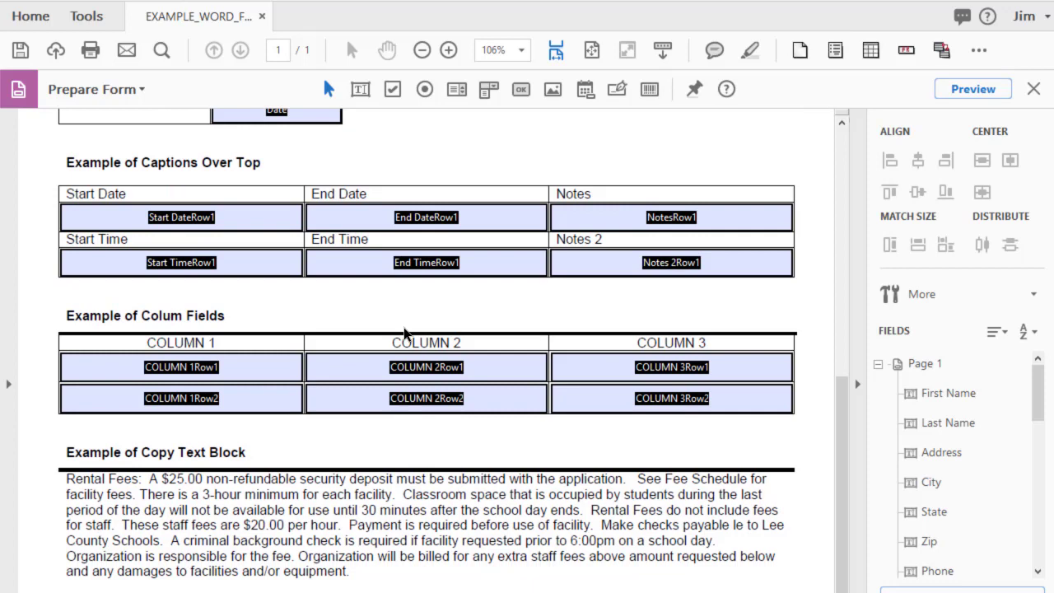
{"action": "scroll", "coordinate": [404, 333], "scroll_direction": "up", "scroll_amount": 9}
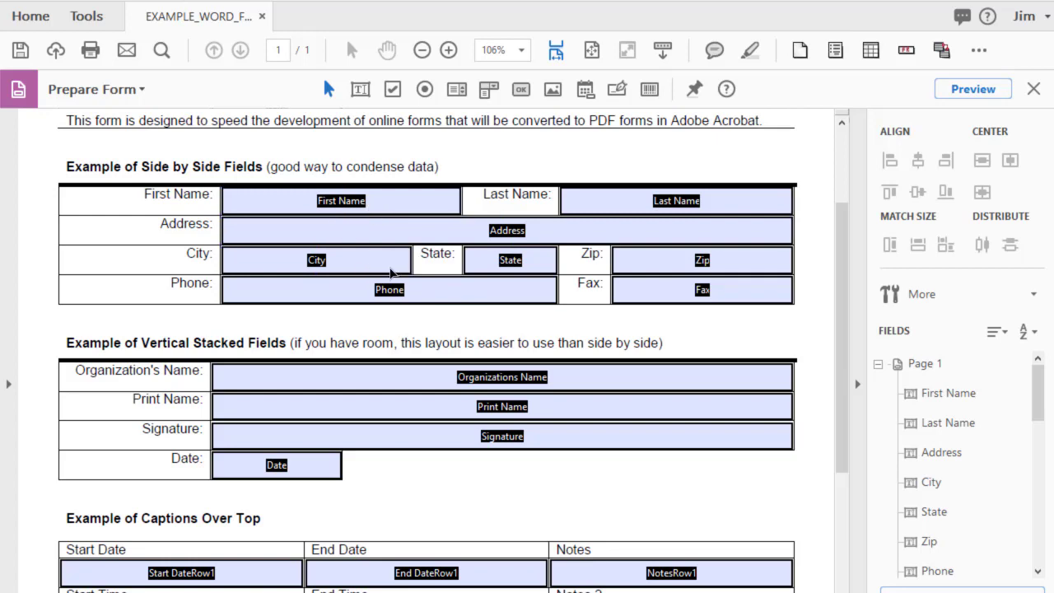
- Inspect the general properties of the First Name text field, including its name and tooltip, without changing them
{"action": "right_click", "coordinate": [422, 206]}
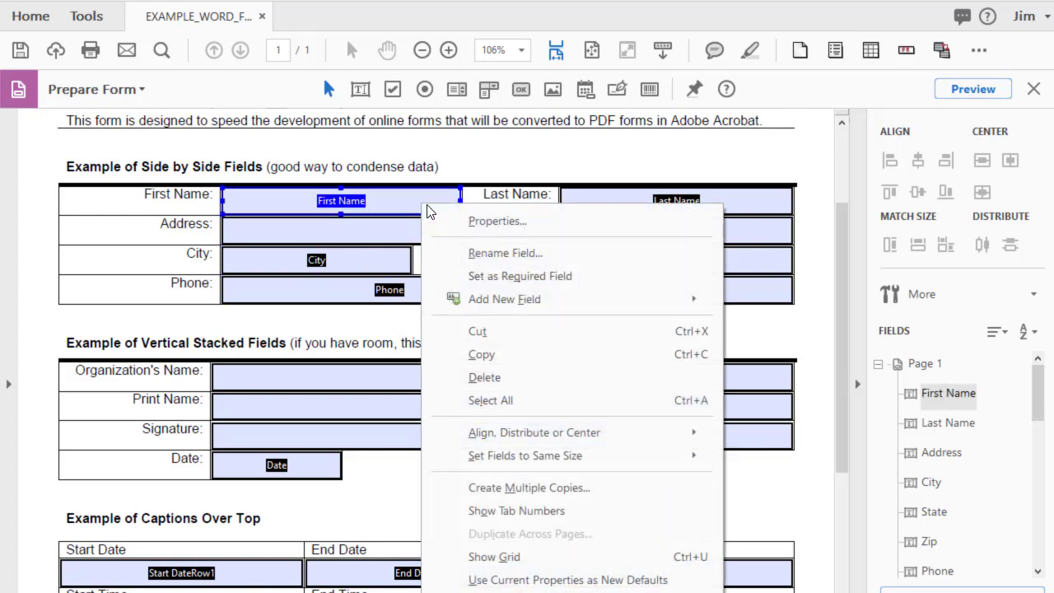
{"action": "key", "text": "Escape"}
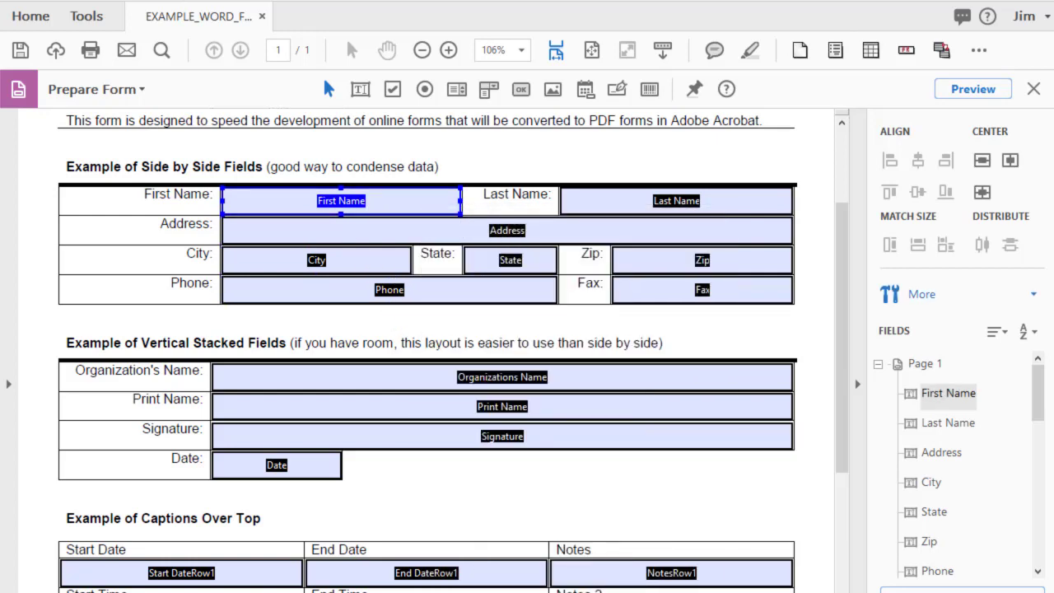
{"action": "key", "text": "Return"}
{"action": "left_click_drag", "start_coordinate": [802, 156], "coordinate": [503, 126]}
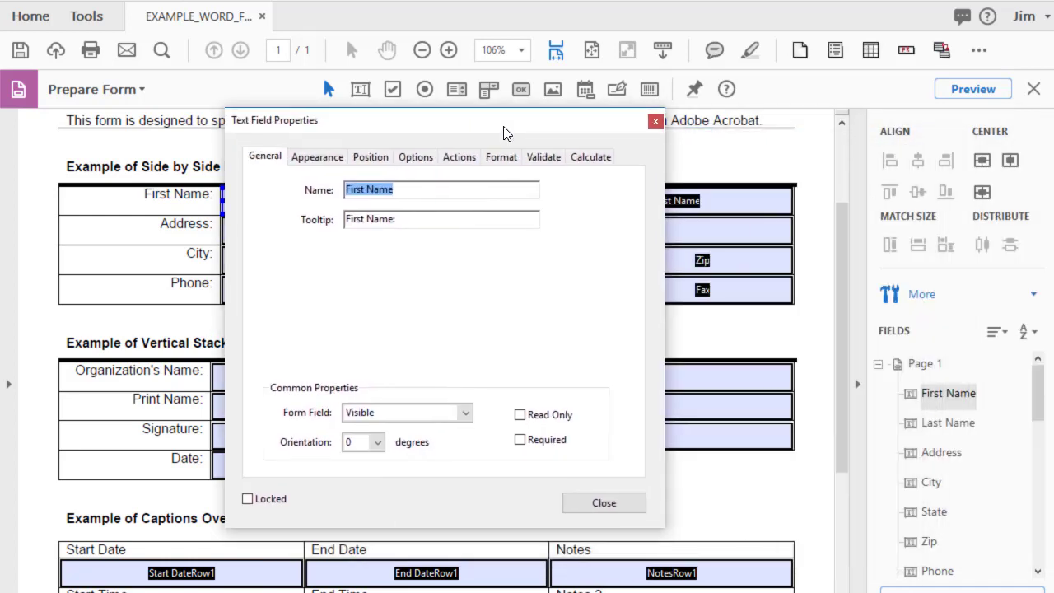
{"action": "left_click", "coordinate": [656, 123]}
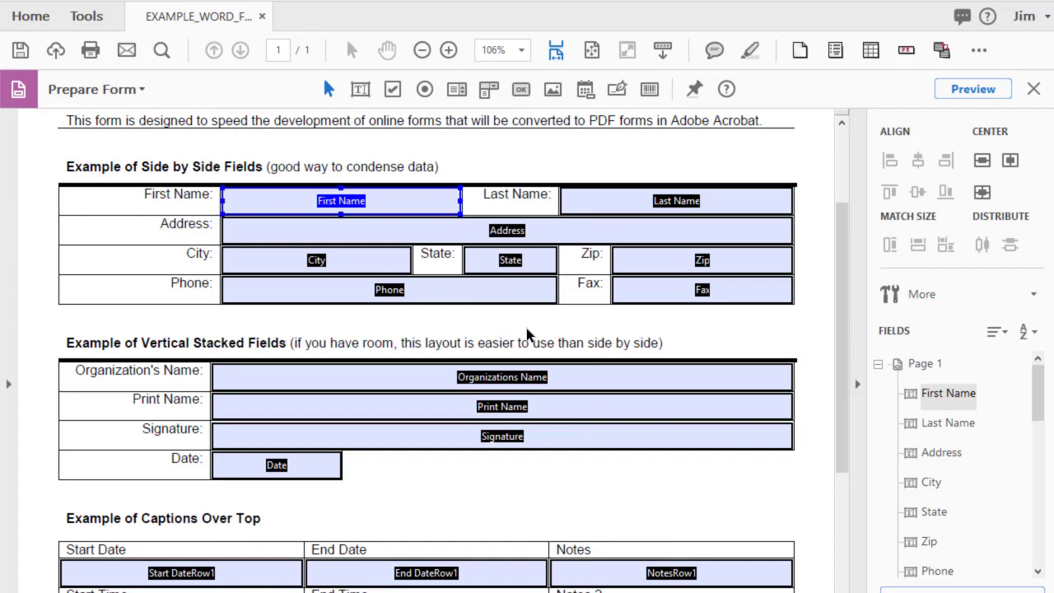
{"action": "left_click_drag", "start_coordinate": [848, 240], "coordinate": [851, 153]}
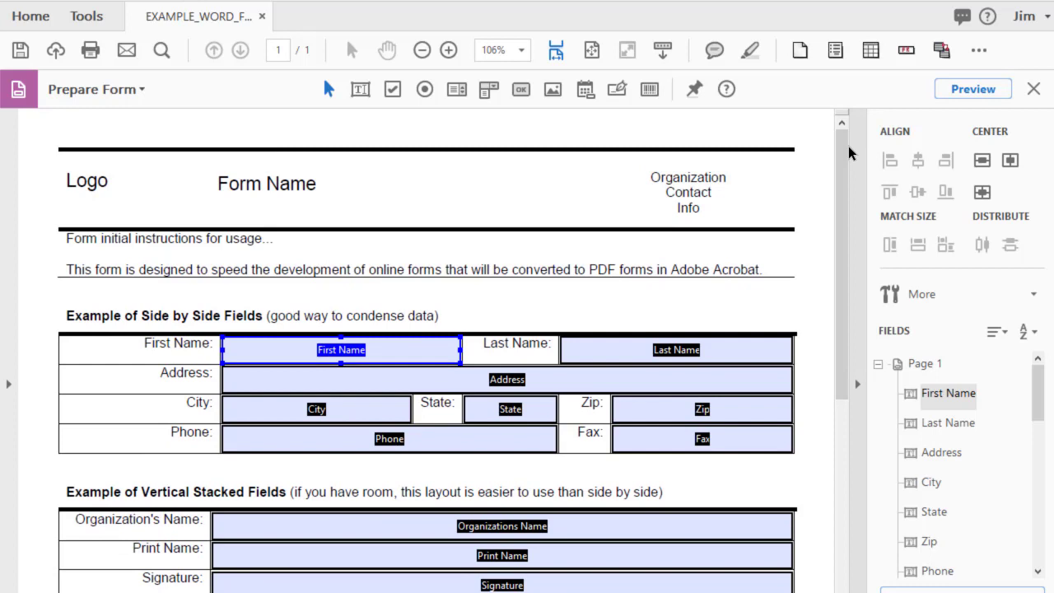
- Switch to EXAMPLE_WORD_FORM.doc in Word and select the entire side-by-side fields table
{"action": "left_click", "coordinate": [286, 429], "text": "ctrl"}
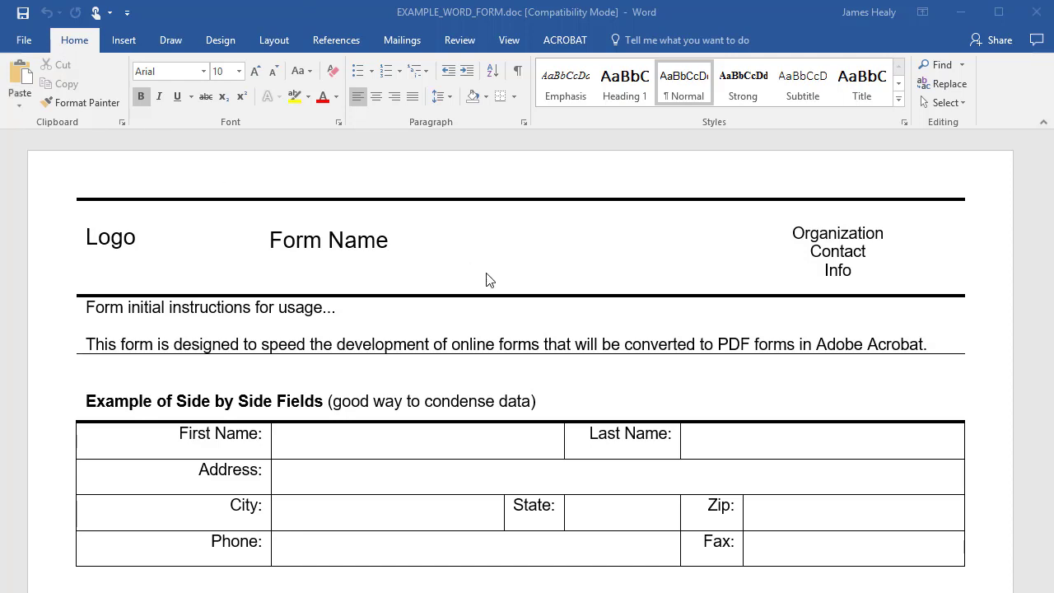
{"action": "scroll", "coordinate": [485, 280], "scroll_direction": "down", "scroll_amount": 3}
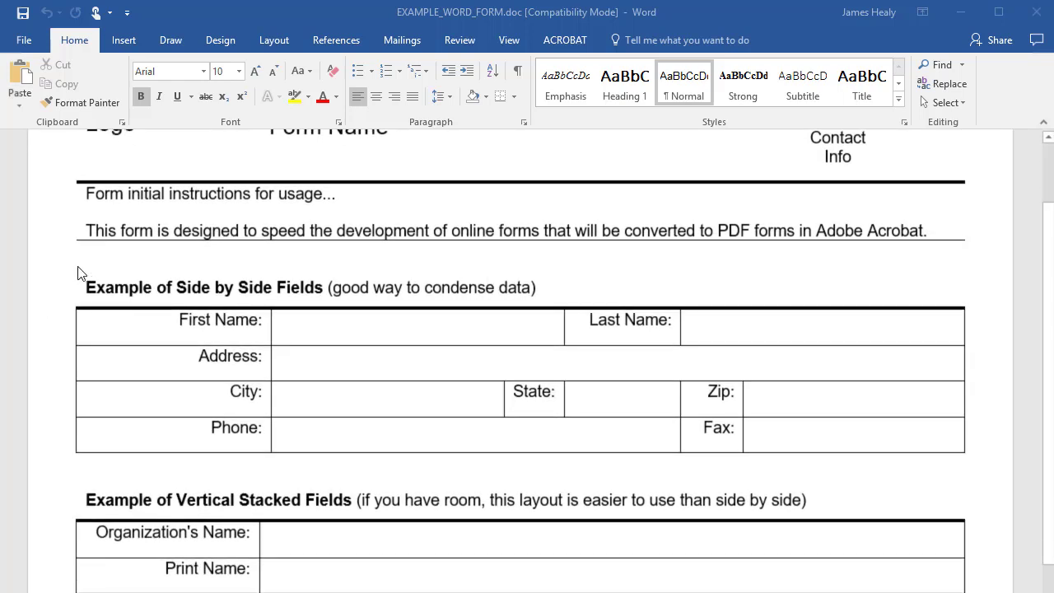
{"action": "left_click", "coordinate": [116, 329]}
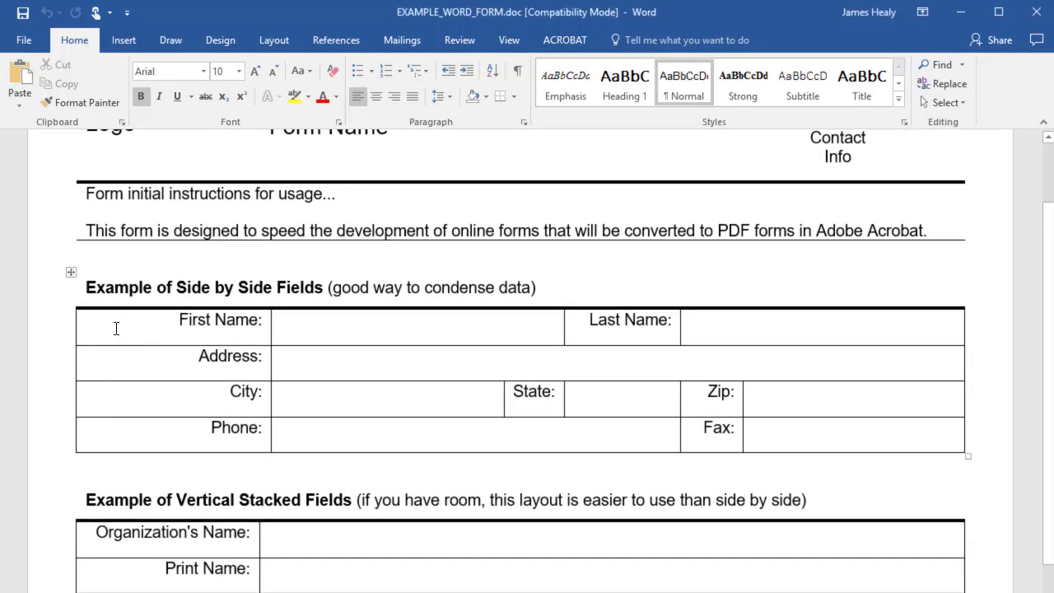
{"action": "left_click", "coordinate": [71, 273]}
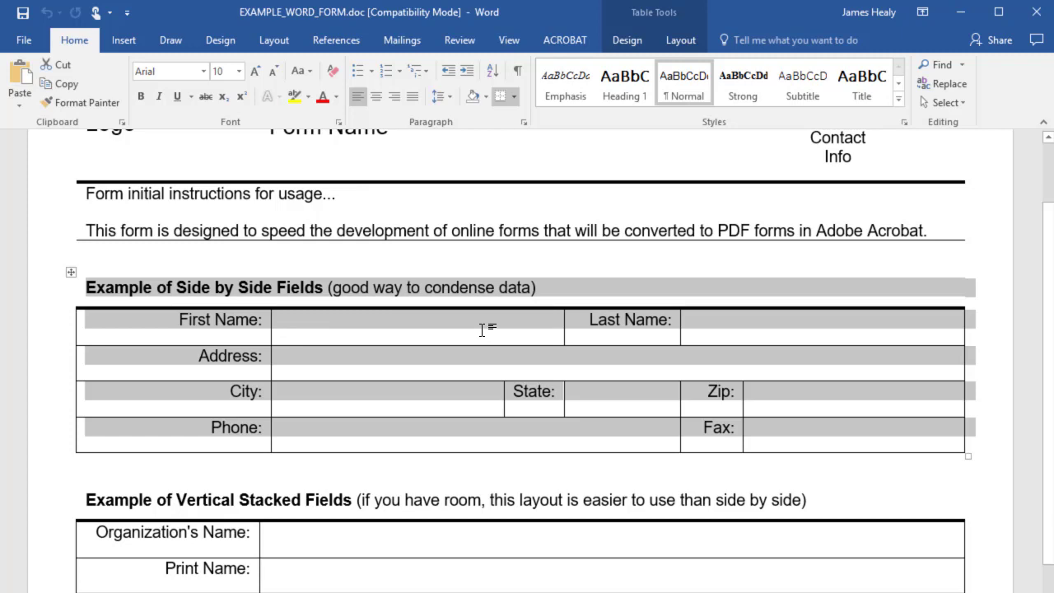
- Check the row height settings of the blank row under Start Date in the captions-over-top table
{"action": "scroll", "coordinate": [481, 330], "scroll_direction": "down", "scroll_amount": 6}
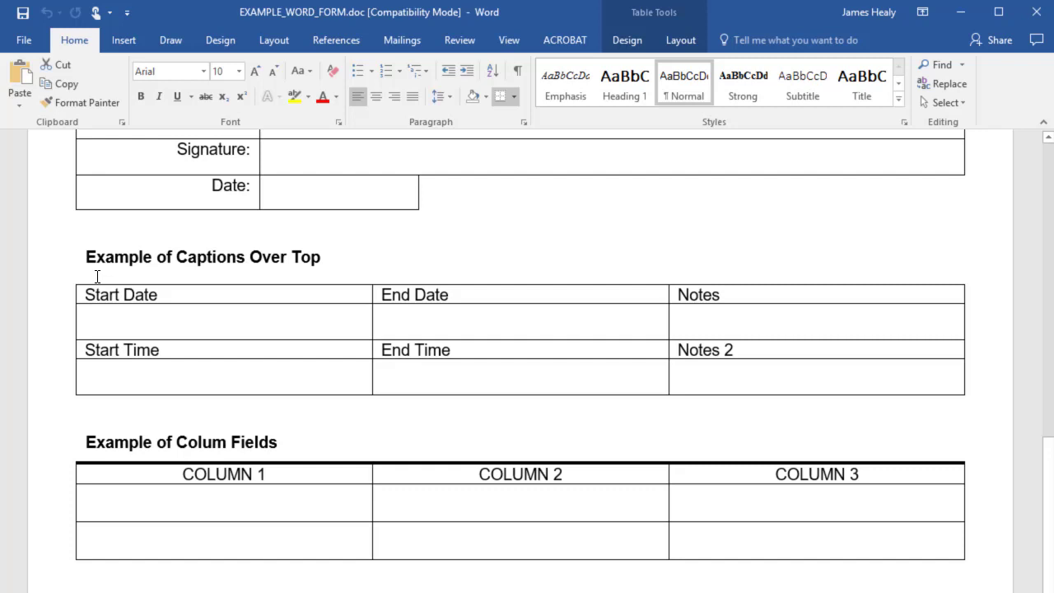
{"action": "left_click", "coordinate": [71, 249]}
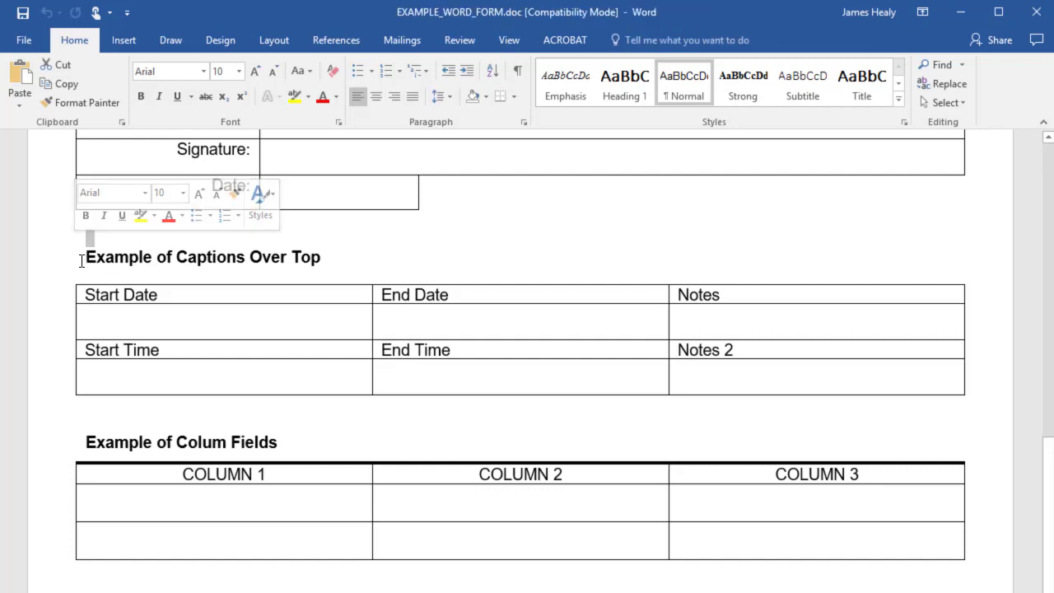
{"action": "left_click", "coordinate": [101, 294]}
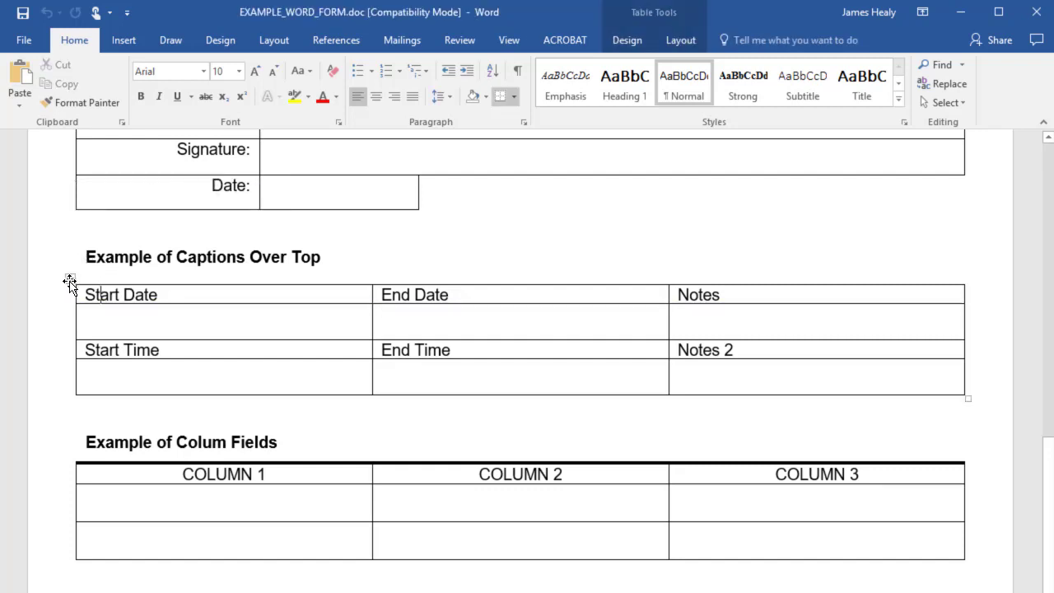
{"action": "left_click", "coordinate": [70, 279]}
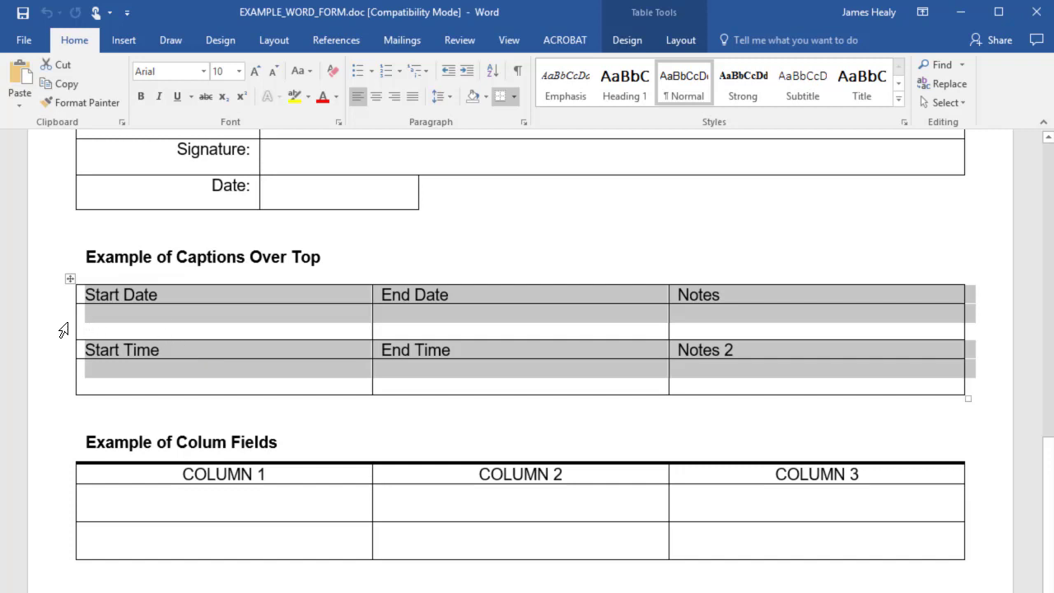
{"action": "left_click", "coordinate": [63, 330]}
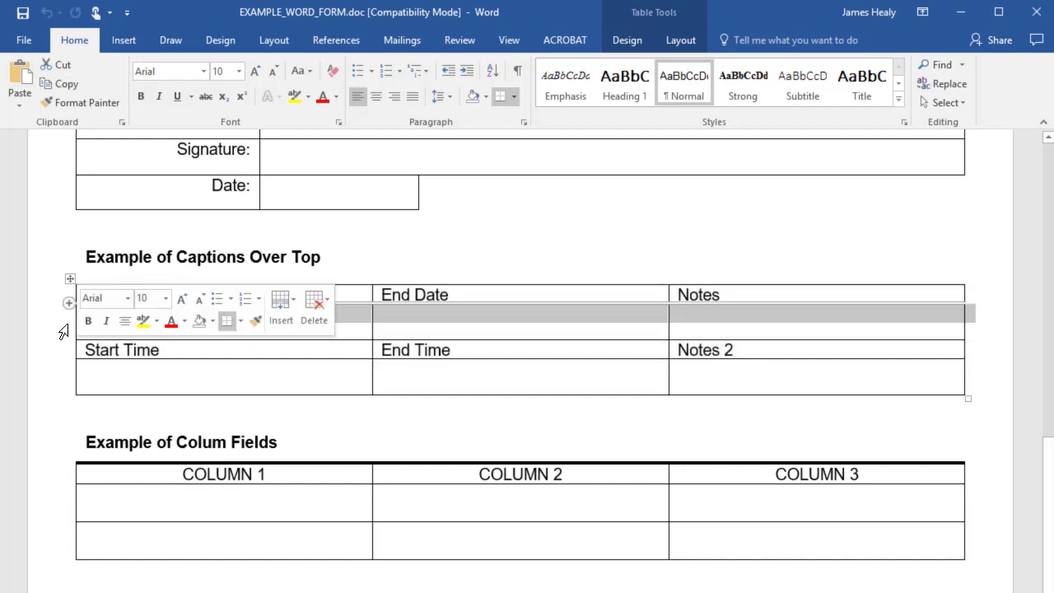
{"action": "right_click", "coordinate": [356, 321]}
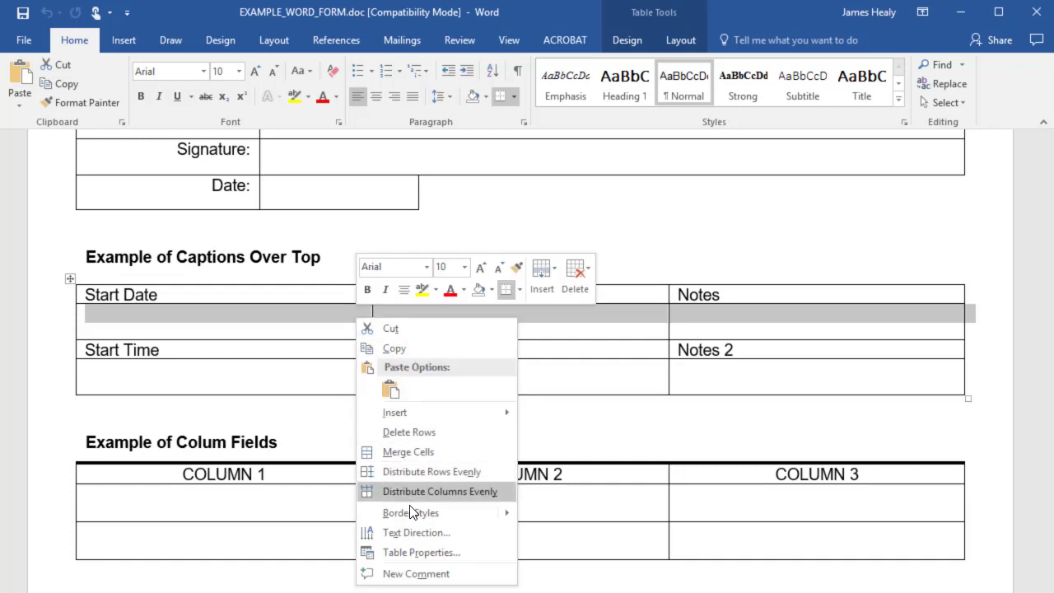
{"action": "left_click", "coordinate": [416, 552]}
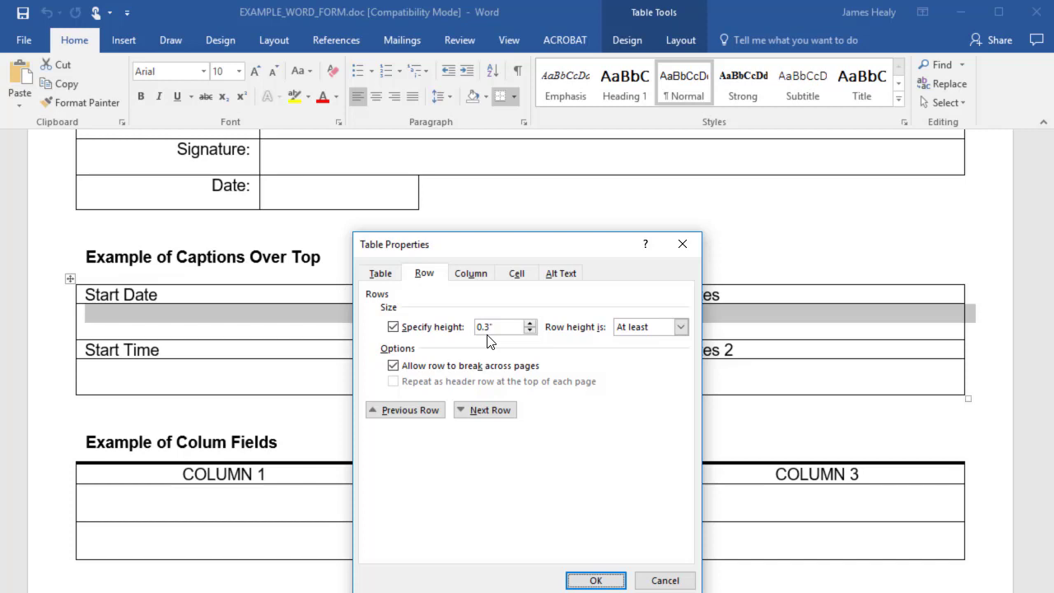
{"action": "left_click", "coordinate": [666, 581]}
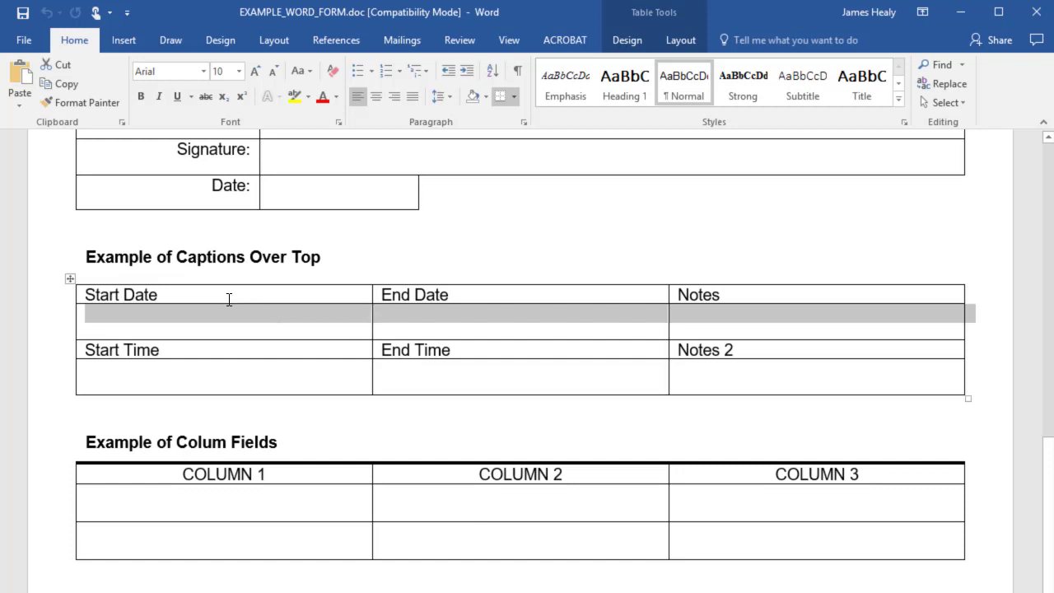
- Examine the captions in the stacked and side-by-side tables, highlighting the Signature and First Name labels
{"action": "scroll", "coordinate": [180, 296], "scroll_direction": "up", "scroll_amount": 4}
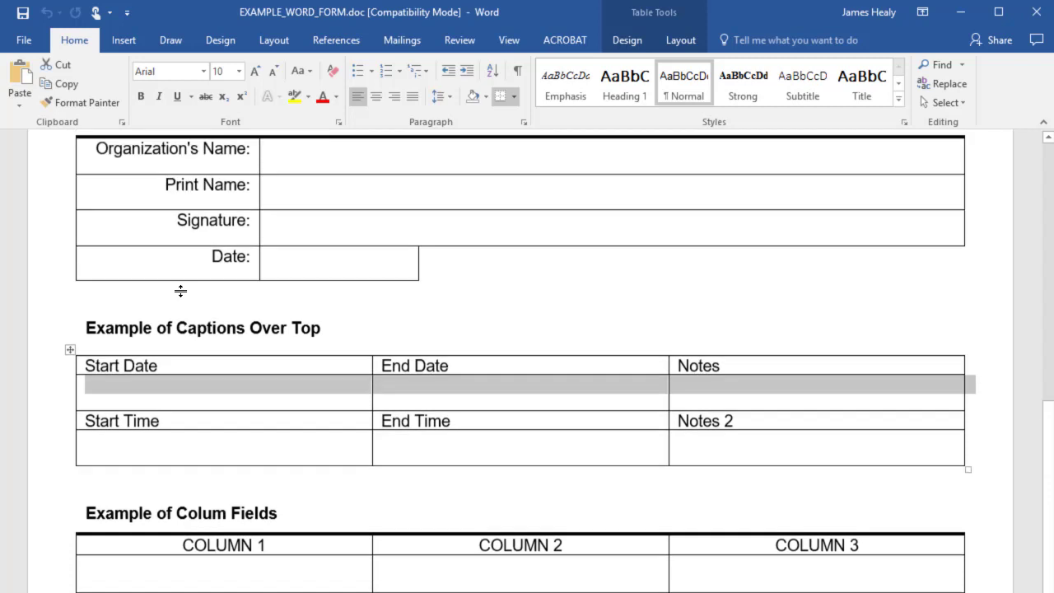
{"action": "left_click_drag", "start_coordinate": [252, 322], "coordinate": [177, 321]}
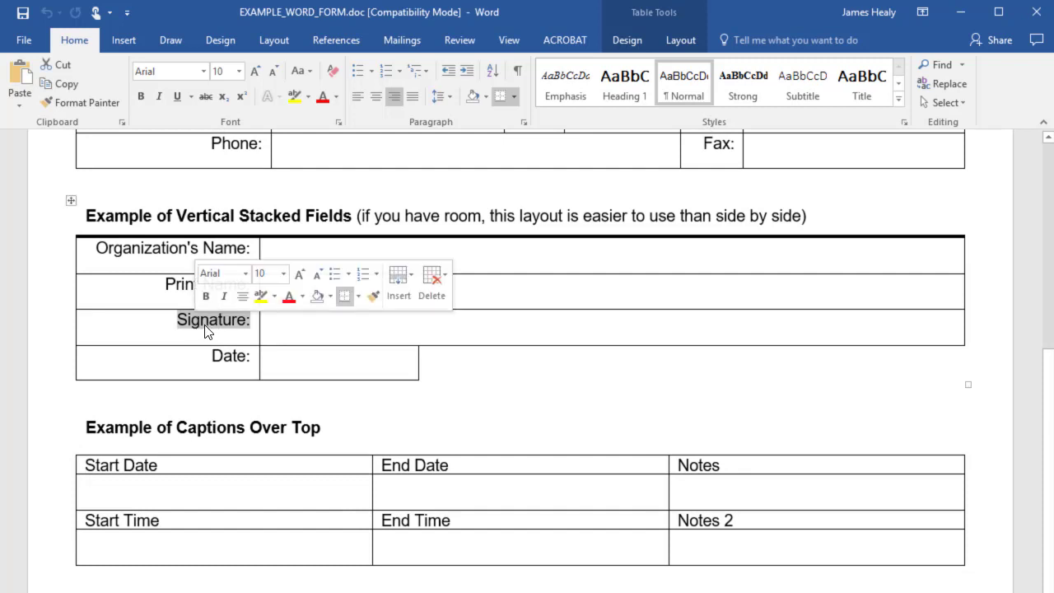
{"action": "left_click", "coordinate": [465, 371]}
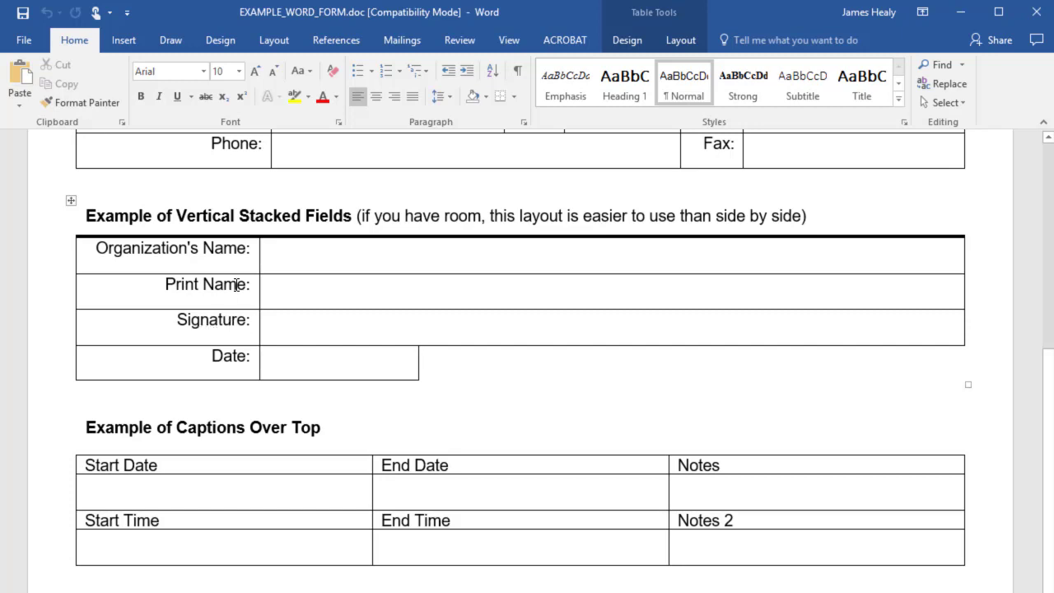
{"action": "scroll", "coordinate": [307, 242], "scroll_direction": "up", "scroll_amount": 5}
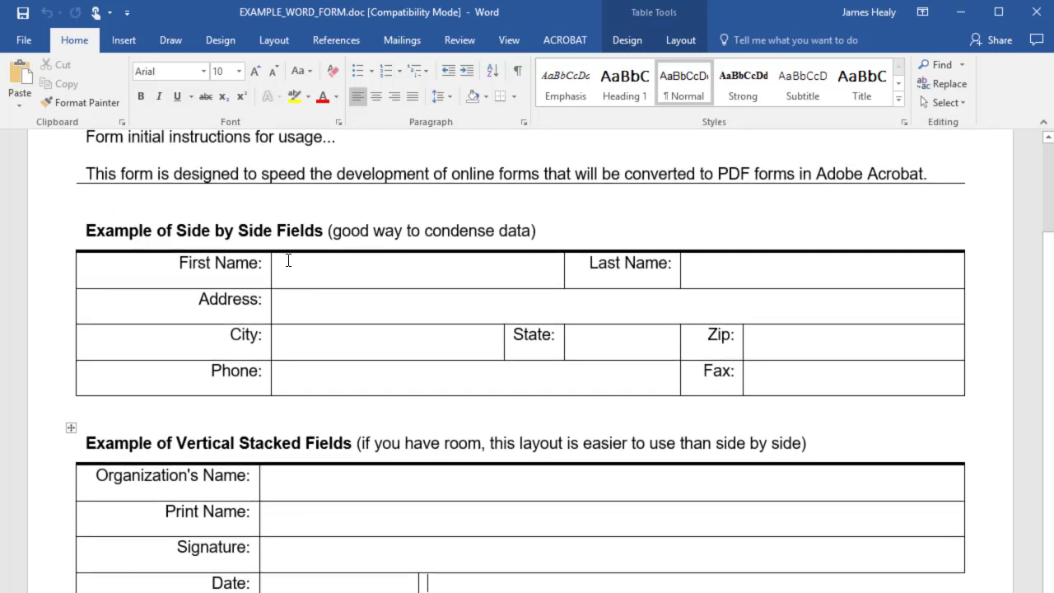
{"action": "left_click_drag", "start_coordinate": [263, 263], "coordinate": [189, 270]}
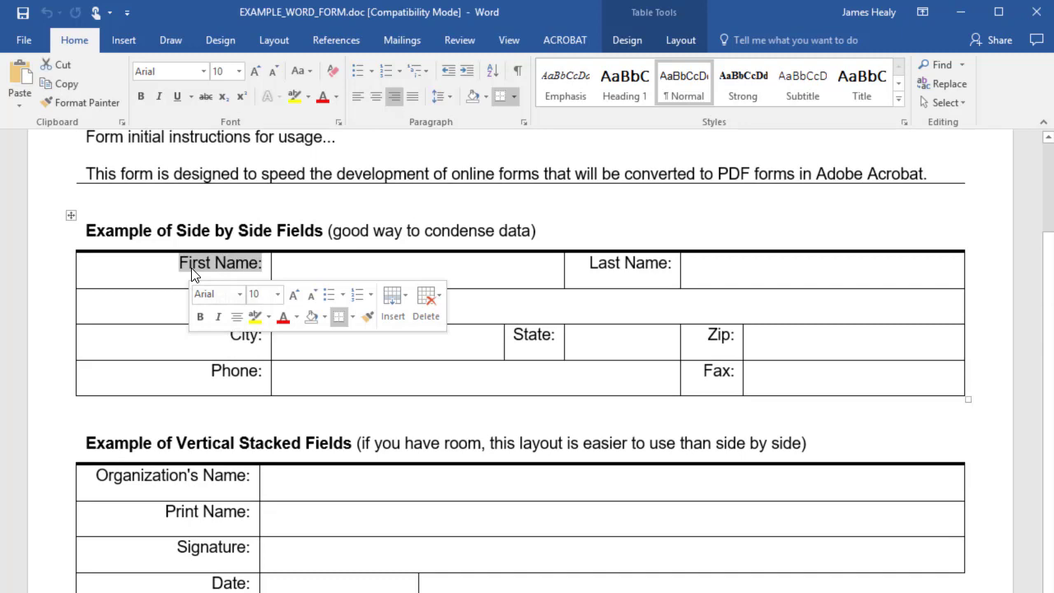
{"action": "scroll", "coordinate": [576, 379], "scroll_direction": "down", "scroll_amount": 3}
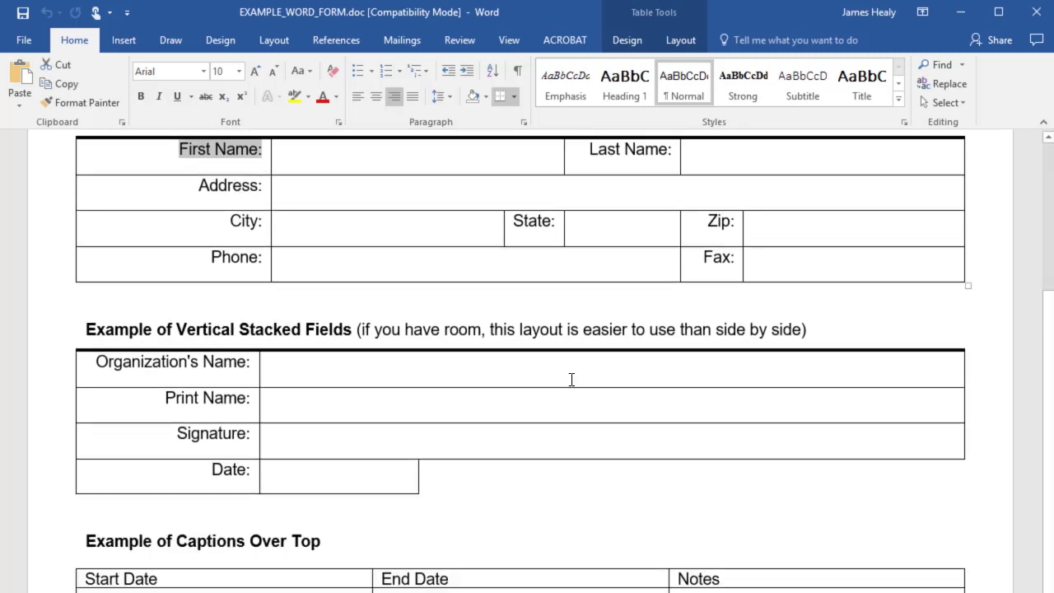
{"action": "scroll", "coordinate": [571, 378], "scroll_direction": "down", "scroll_amount": 6}
{"action": "scroll", "coordinate": [568, 376], "scroll_direction": "up", "scroll_amount": 12}
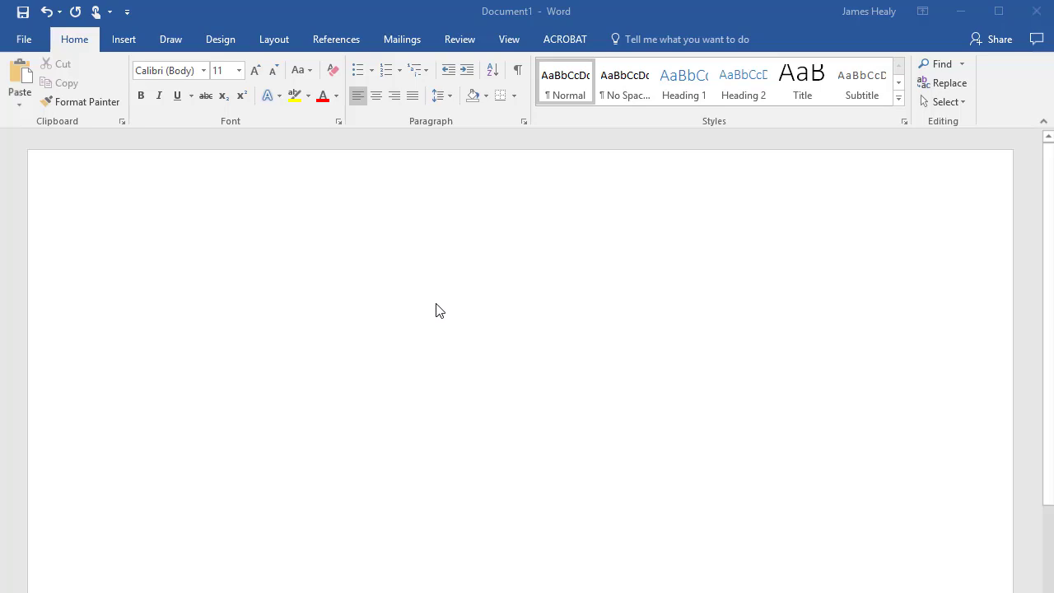
- Insert a table with four columns and three rows in the blank Document1
{"action": "left_click", "coordinate": [124, 40]}
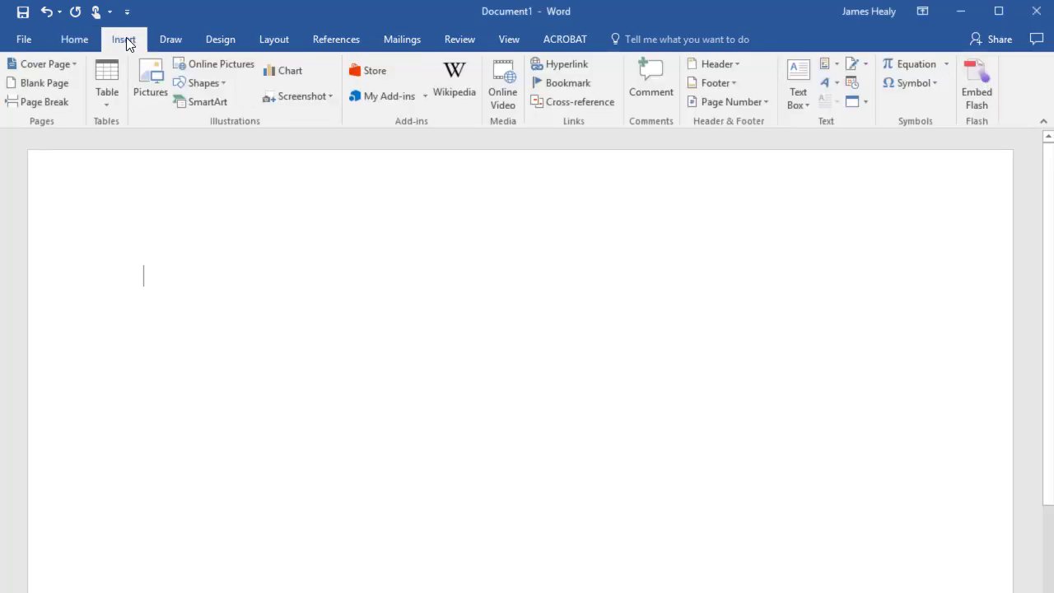
{"action": "left_click", "coordinate": [110, 77]}
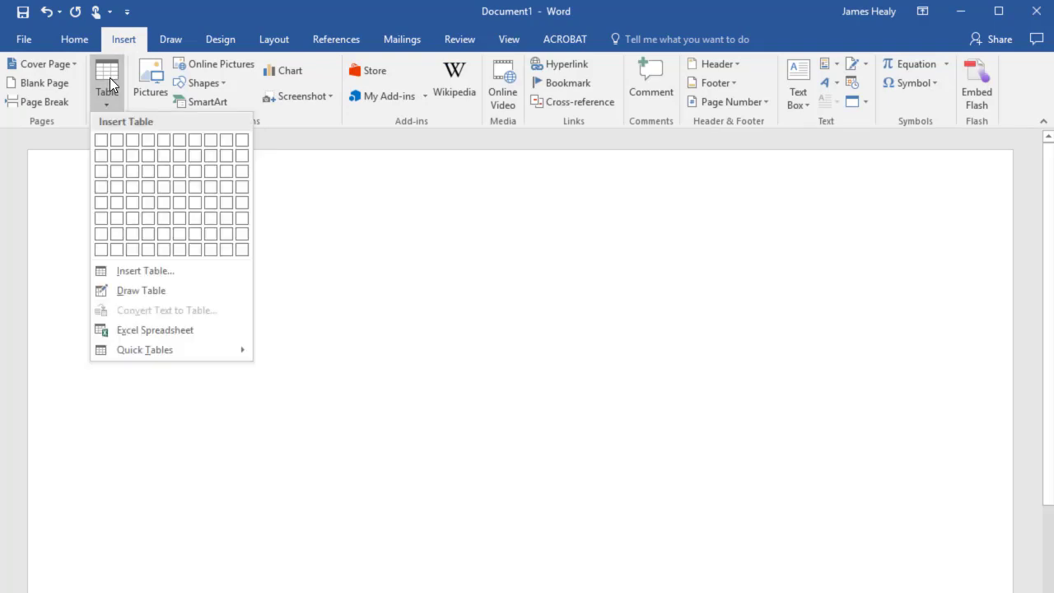
{"action": "left_click", "coordinate": [148, 176]}
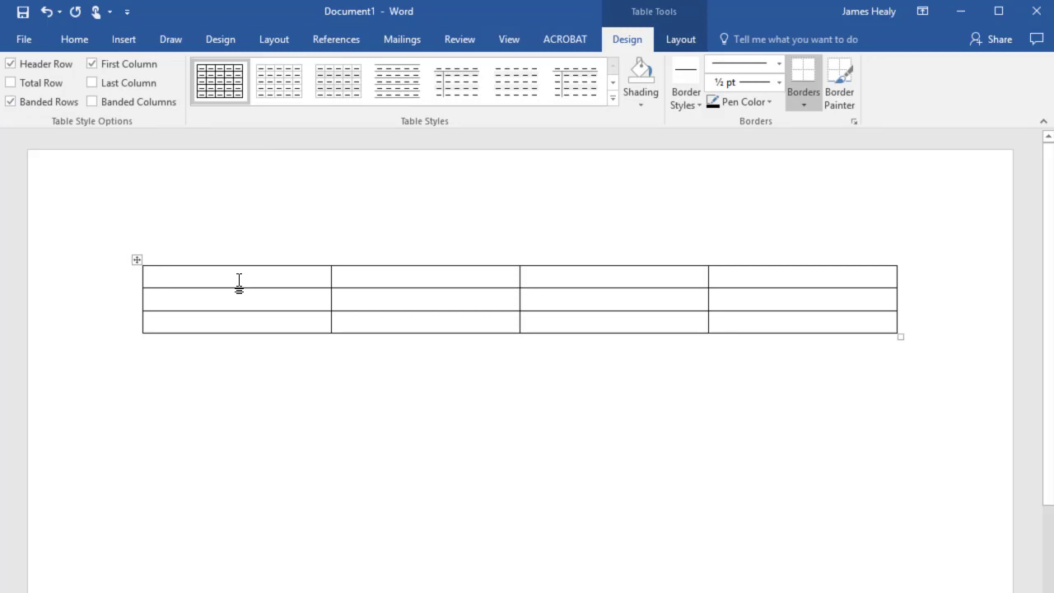
- Try the labels "First Name:" and "Last Name:" in the first column's upper two cells and clear them again
{"action": "type", "text": "Fi"}
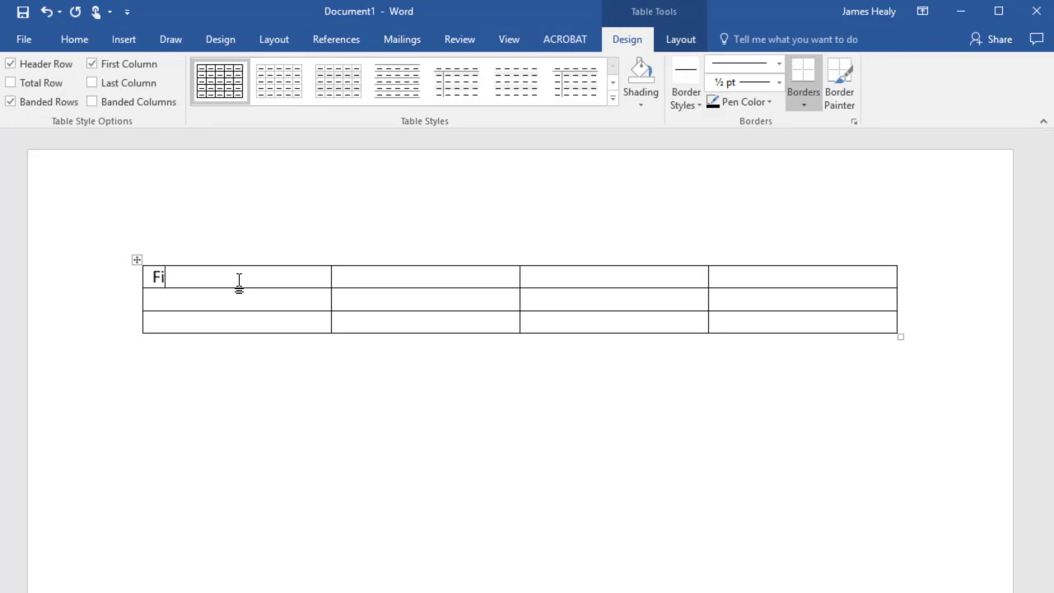
{"action": "type", "text": "rst Name:"}
{"action": "key", "text": "Down"}
{"action": "type", "text": "Last Name"}
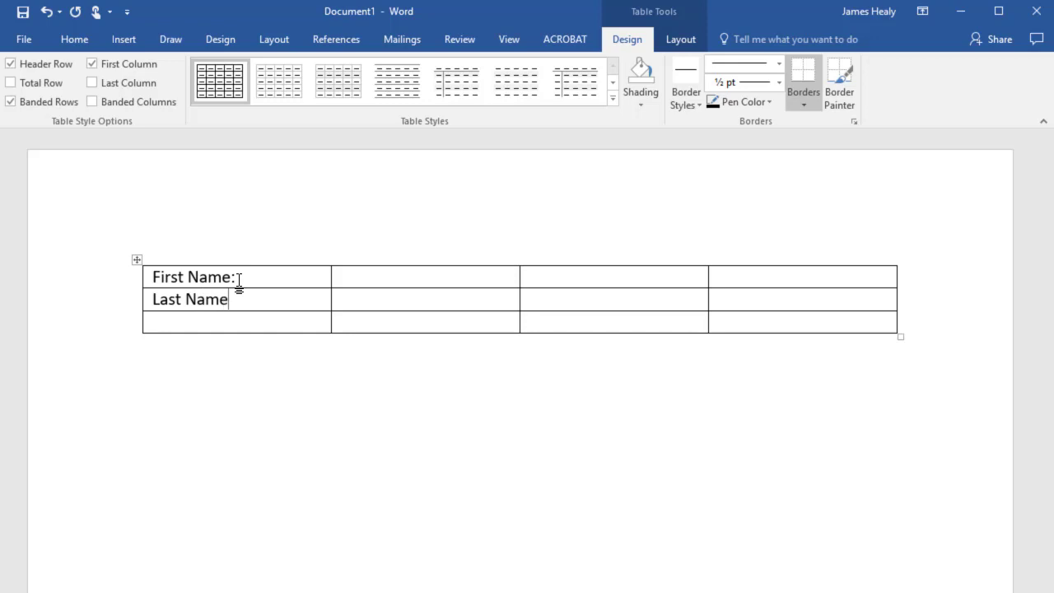
{"action": "type", "text": ":"}
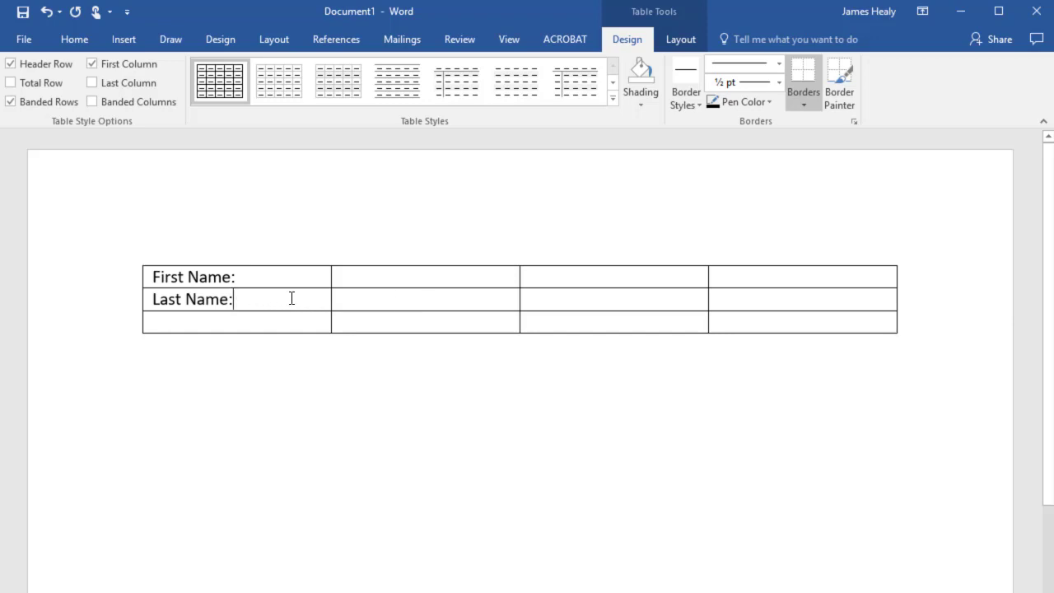
{"action": "left_click_drag", "start_coordinate": [234, 299], "coordinate": [147, 283]}
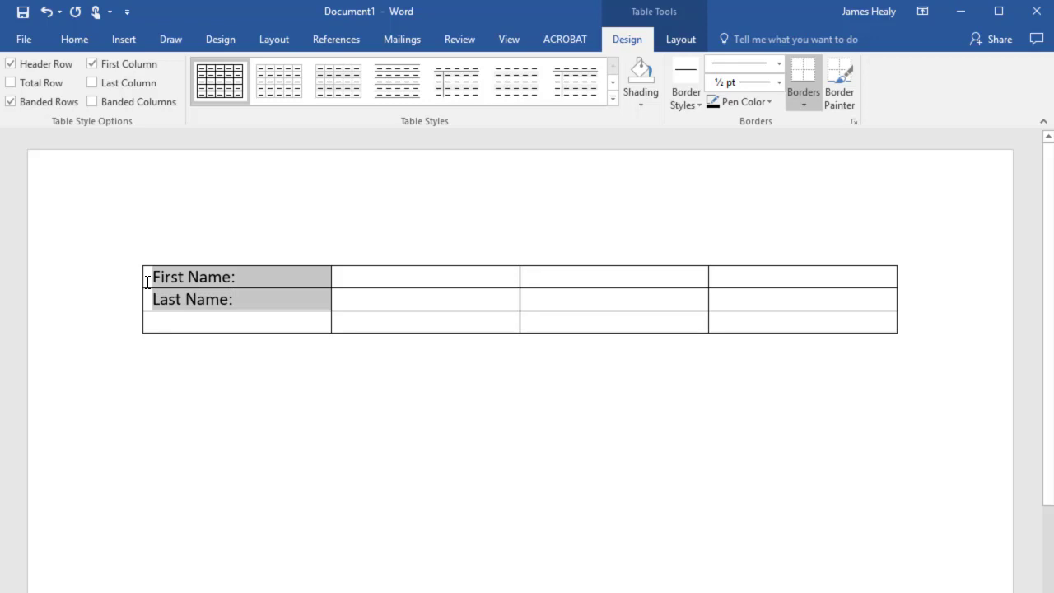
{"action": "key", "text": "Delete"}
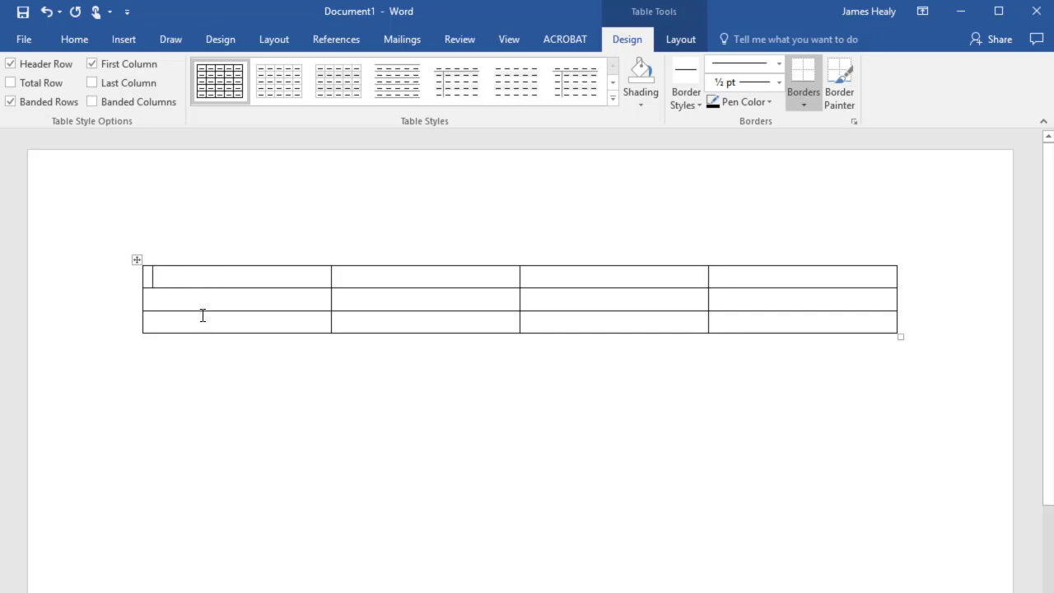
- Specify a row height of 0.3" for all rows of the table
{"action": "left_click", "coordinate": [137, 261]}
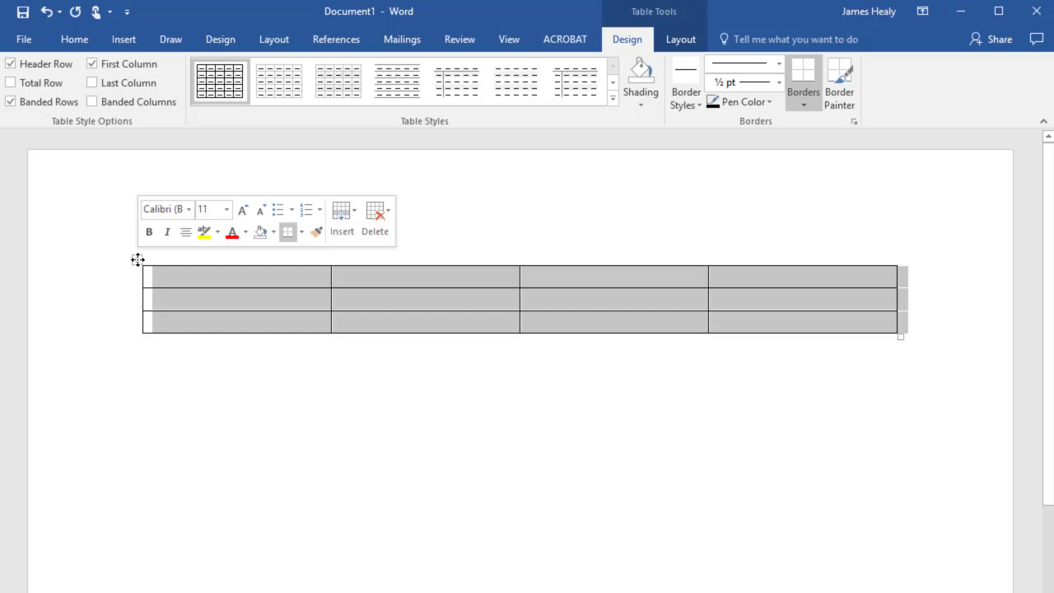
{"action": "right_click", "coordinate": [138, 260]}
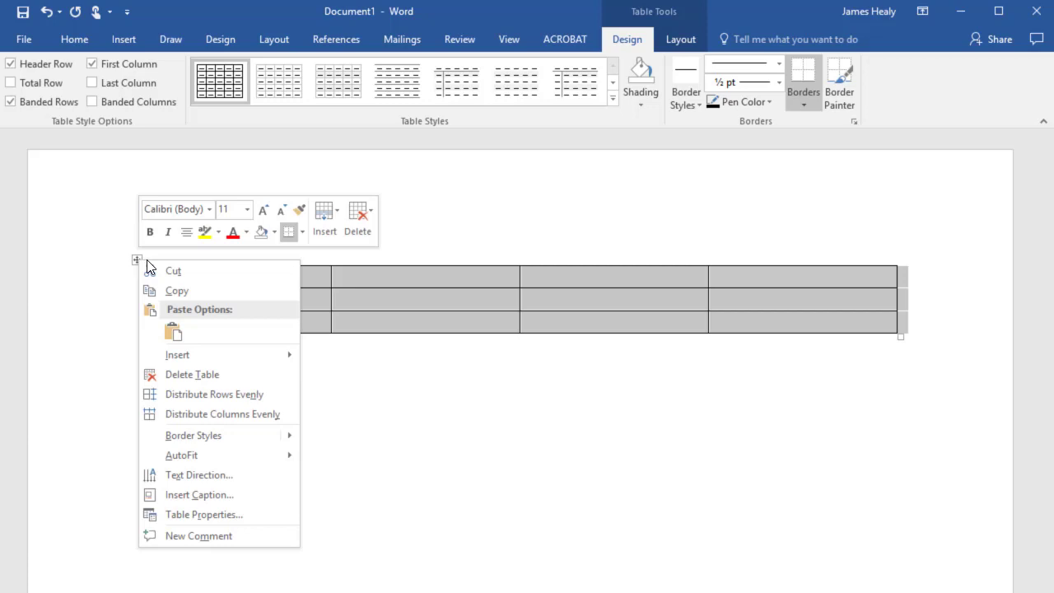
{"action": "left_click", "coordinate": [240, 515]}
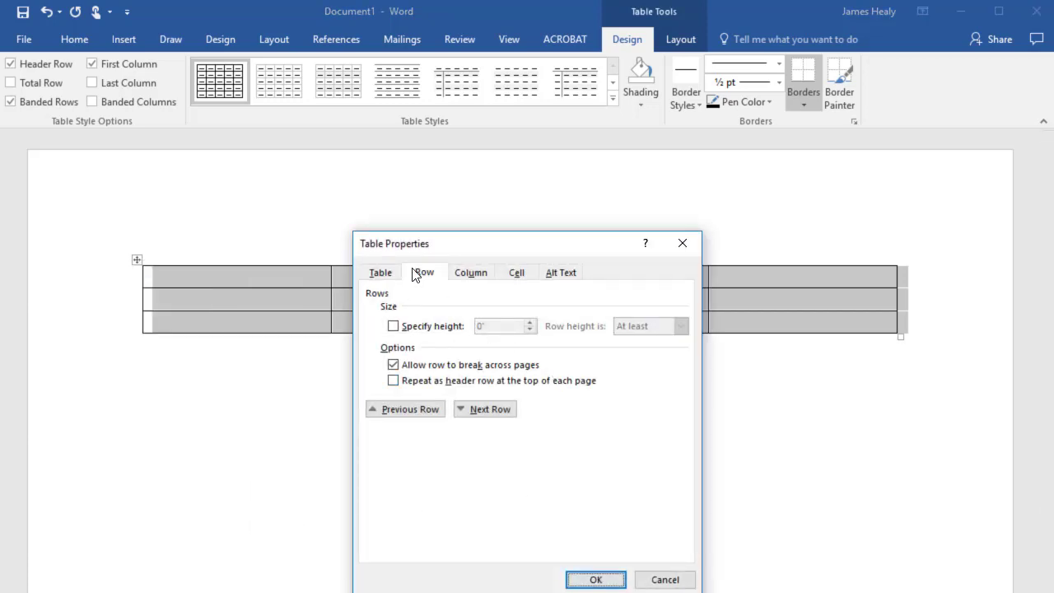
{"action": "left_click", "coordinate": [393, 326]}
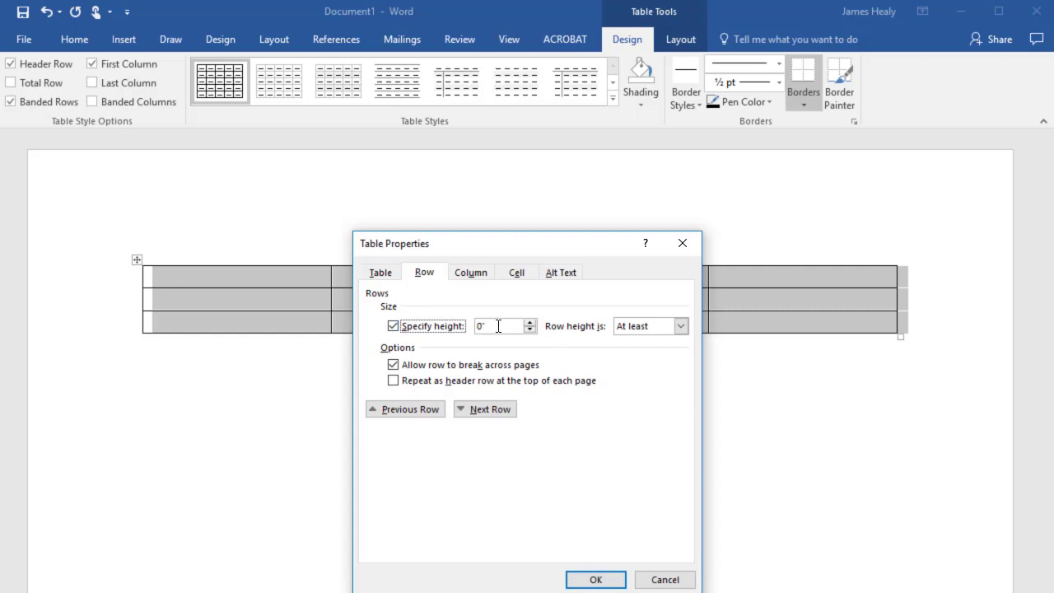
{"action": "key", "text": "Tab"}
{"action": "type", "text": ".3"}
{"action": "left_click", "coordinate": [605, 580]}
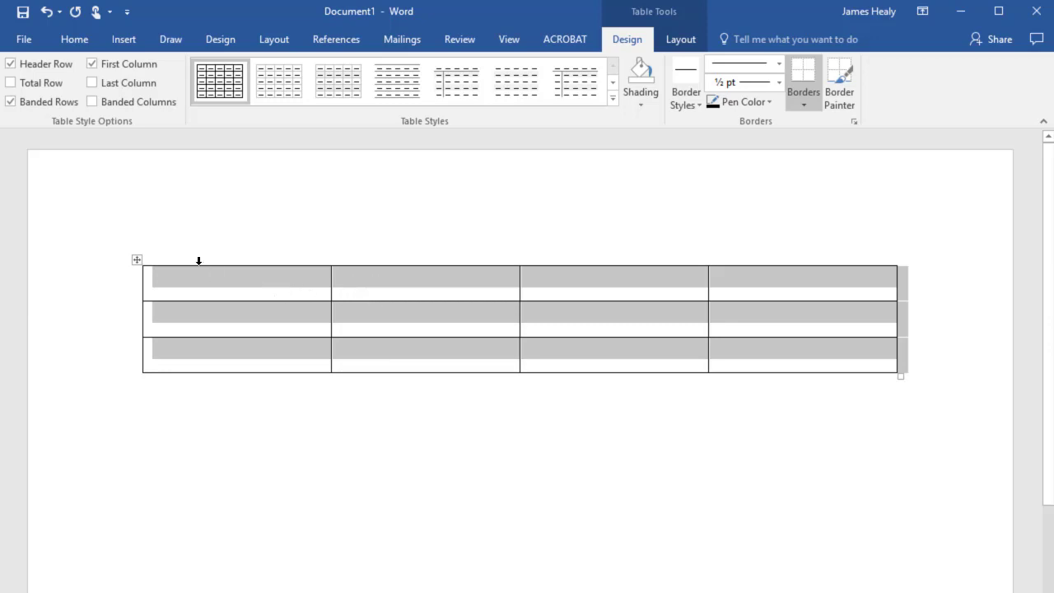
- Set the font size of the whole table to 10
{"action": "left_click", "coordinate": [70, 39]}
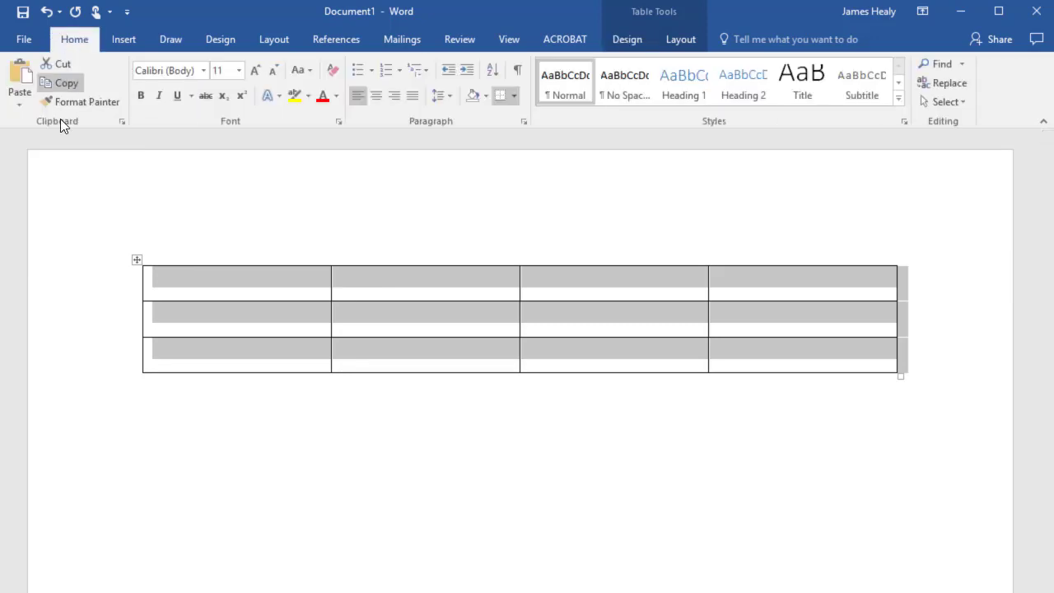
{"action": "left_click", "coordinate": [240, 72]}
{"action": "left_click", "coordinate": [224, 123]}
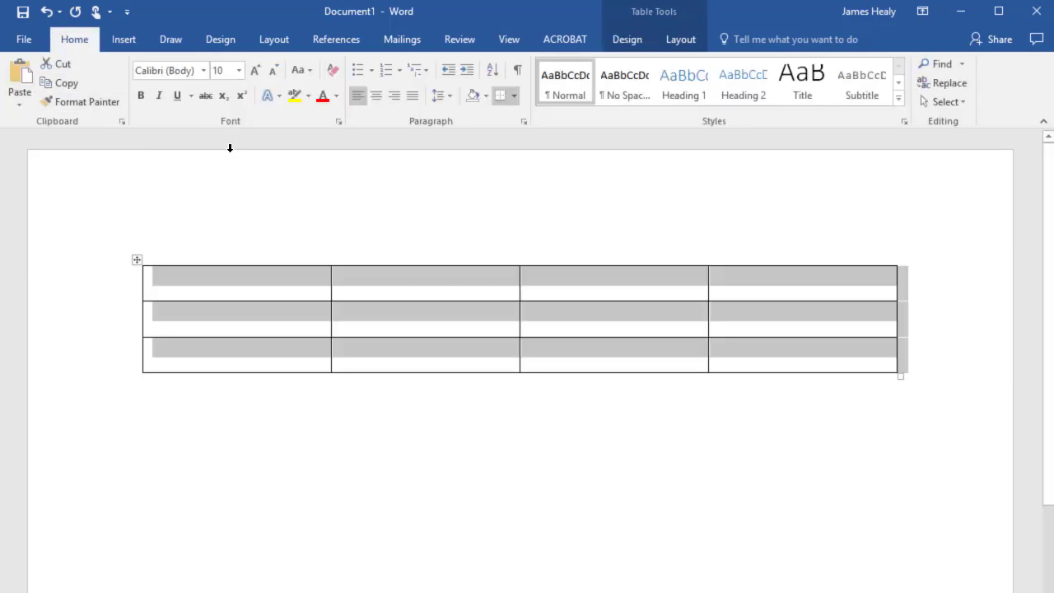
- Enter the labels "First Name:" and "Last Name:" in the first column's upper two cells and right-align both
{"action": "left_click", "coordinate": [201, 277]}
{"action": "type", "text": "F"}
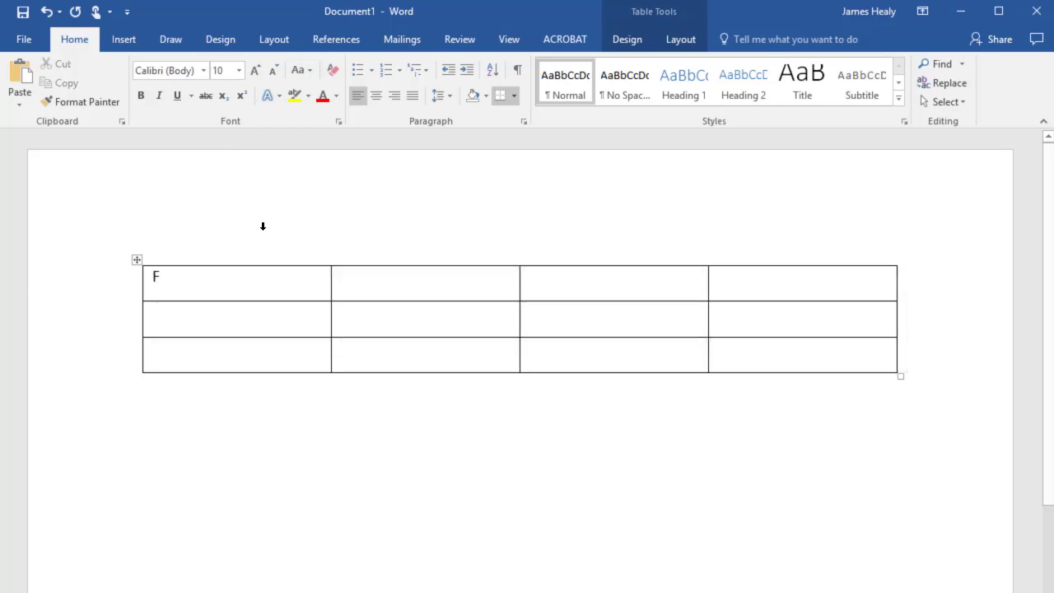
{"action": "type", "text": "irst Na"}
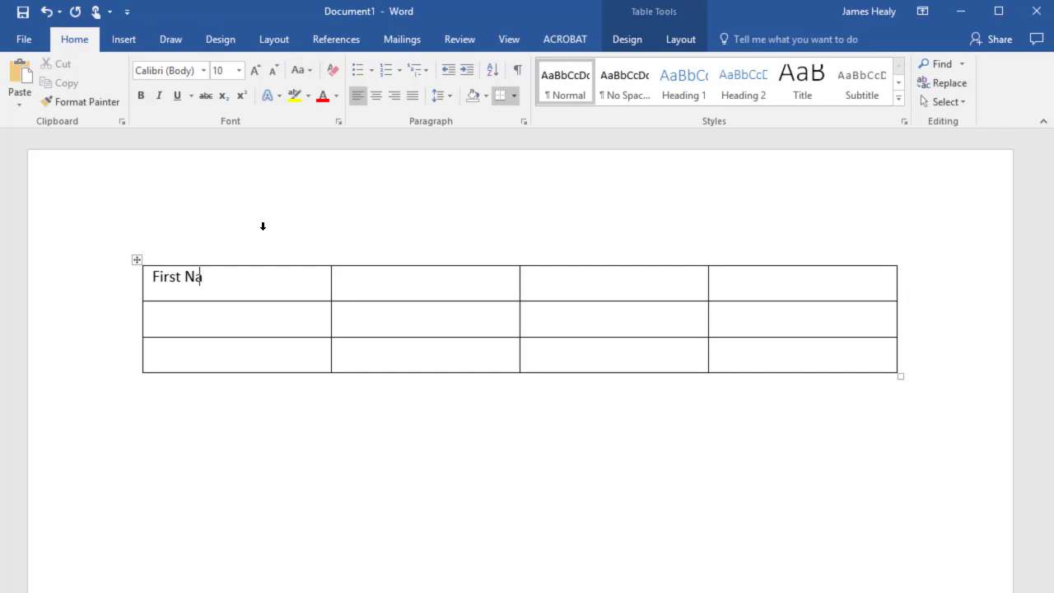
{"action": "type", "text": "me:"}
{"action": "left_click", "coordinate": [394, 95]}
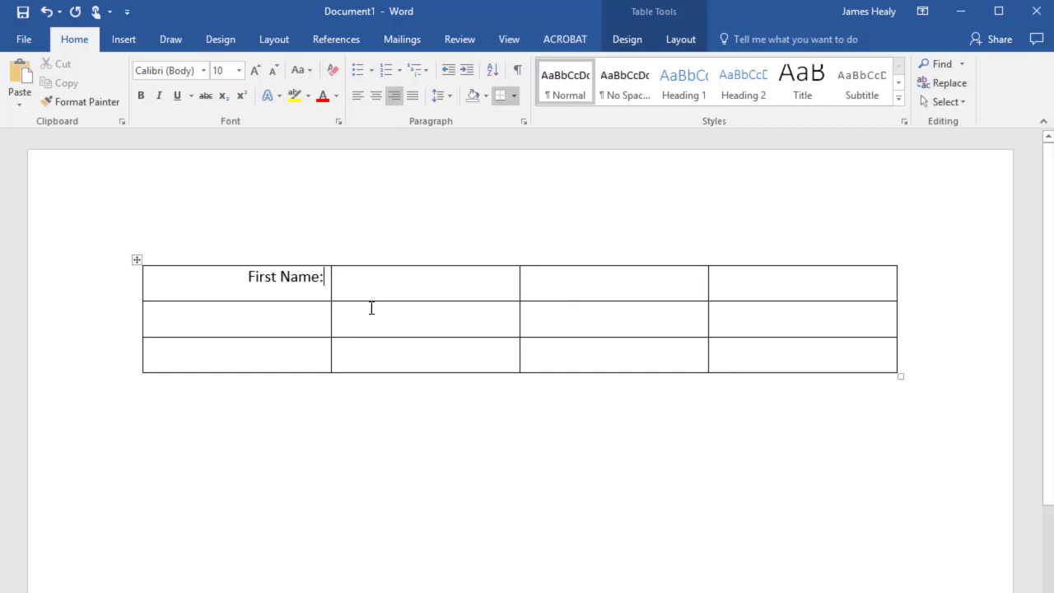
{"action": "left_click", "coordinate": [314, 311]}
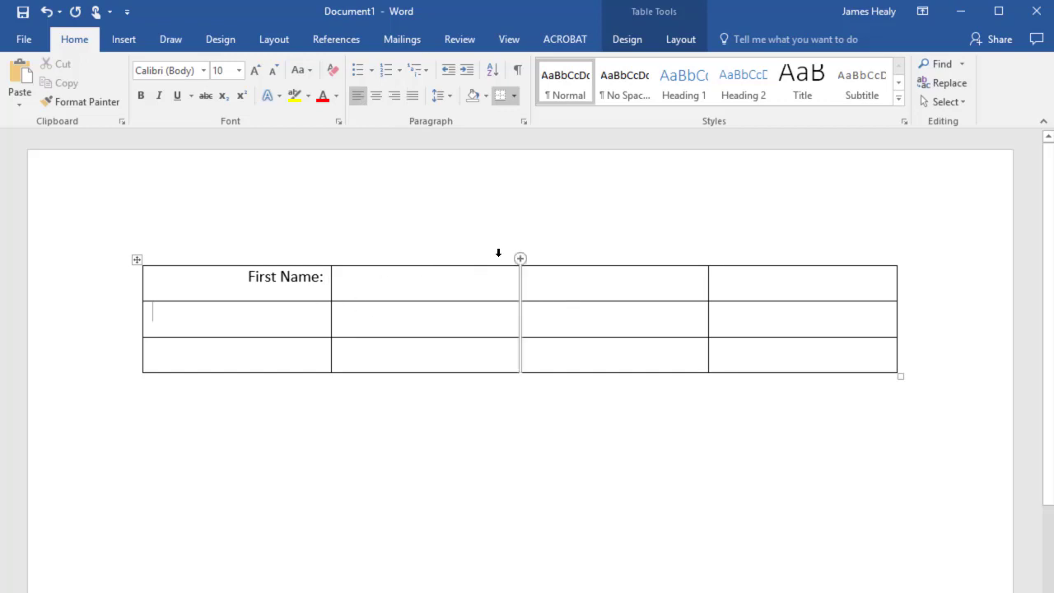
{"action": "type", "text": "Last N"}
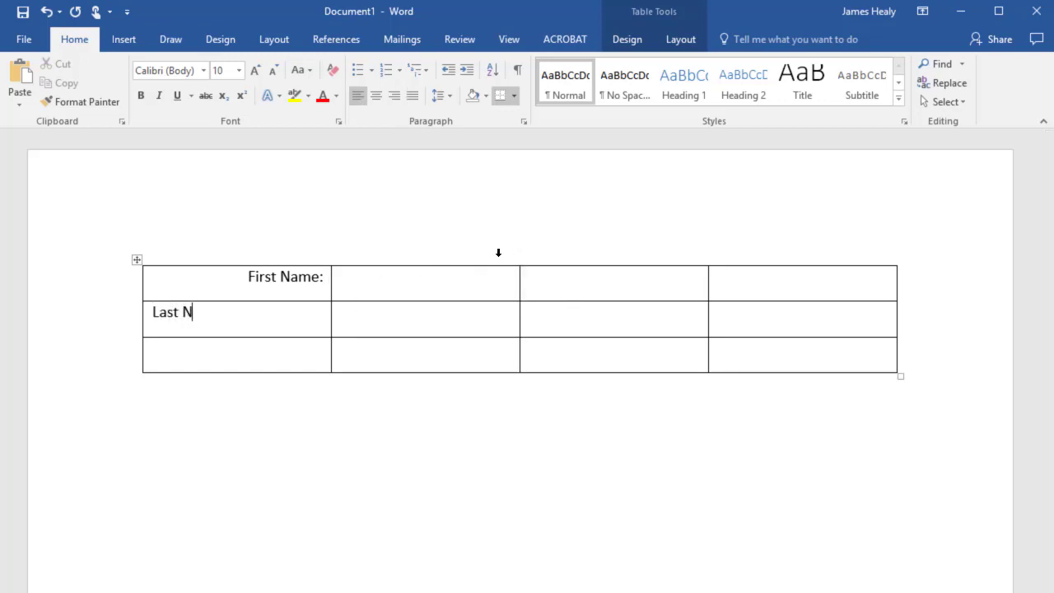
{"action": "type", "text": "ame:"}
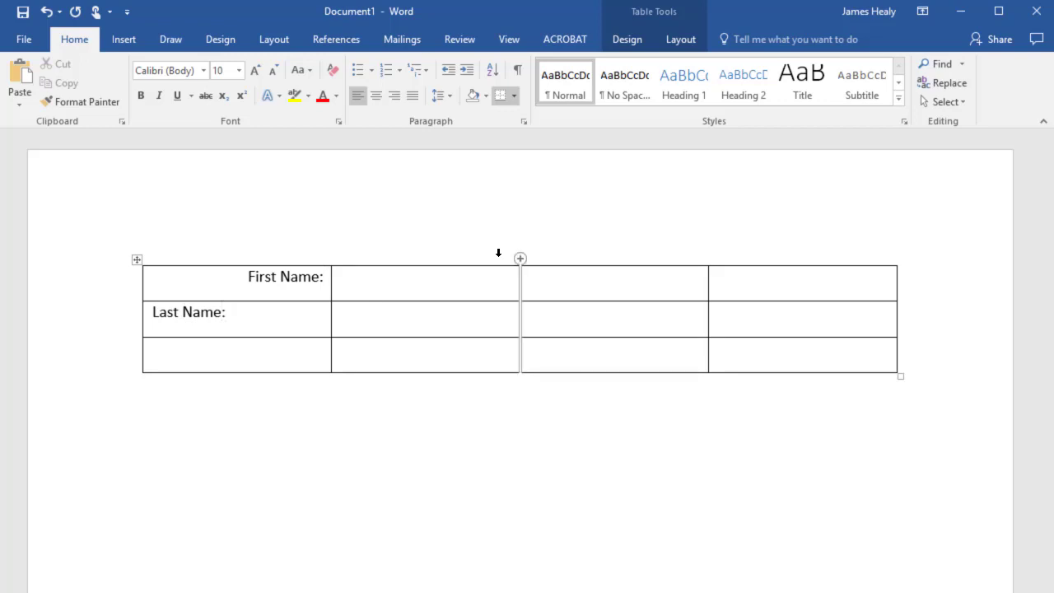
{"action": "left_click", "coordinate": [396, 96]}
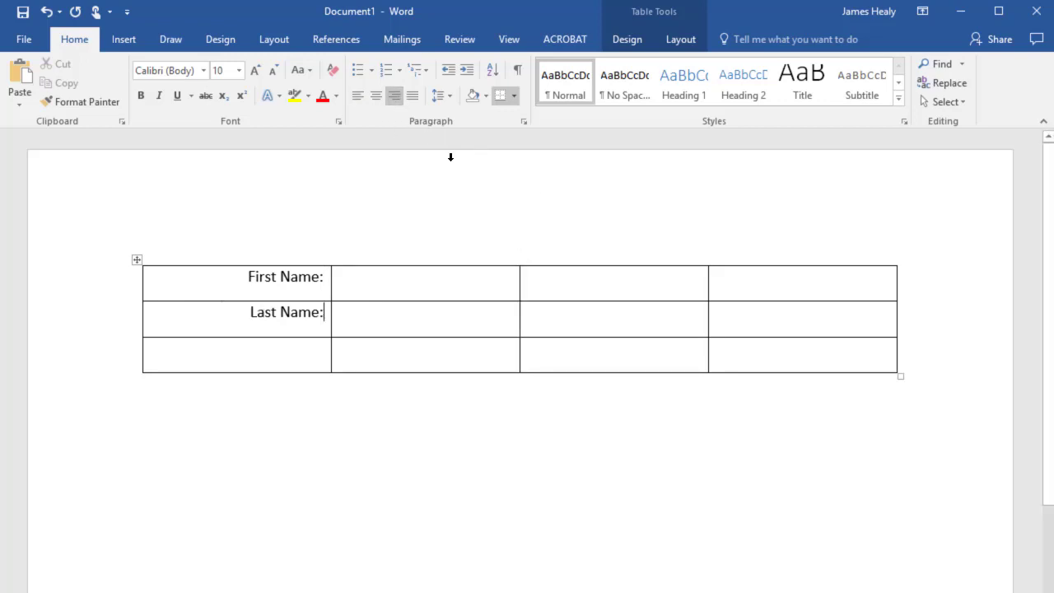
- Enter the labels "Date:" and "Phone:" in the third column's upper two cells and right-align the whole column
{"action": "left_click", "coordinate": [589, 277]}
{"action": "type", "text": "Date:"}
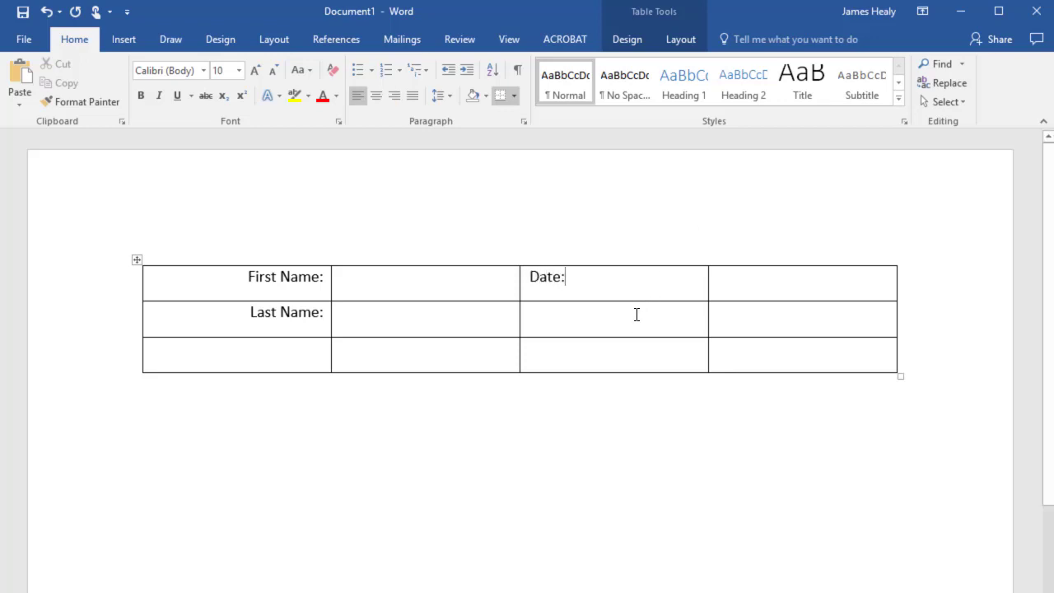
{"action": "left_click", "coordinate": [636, 314]}
{"action": "type", "text": "Phone:"}
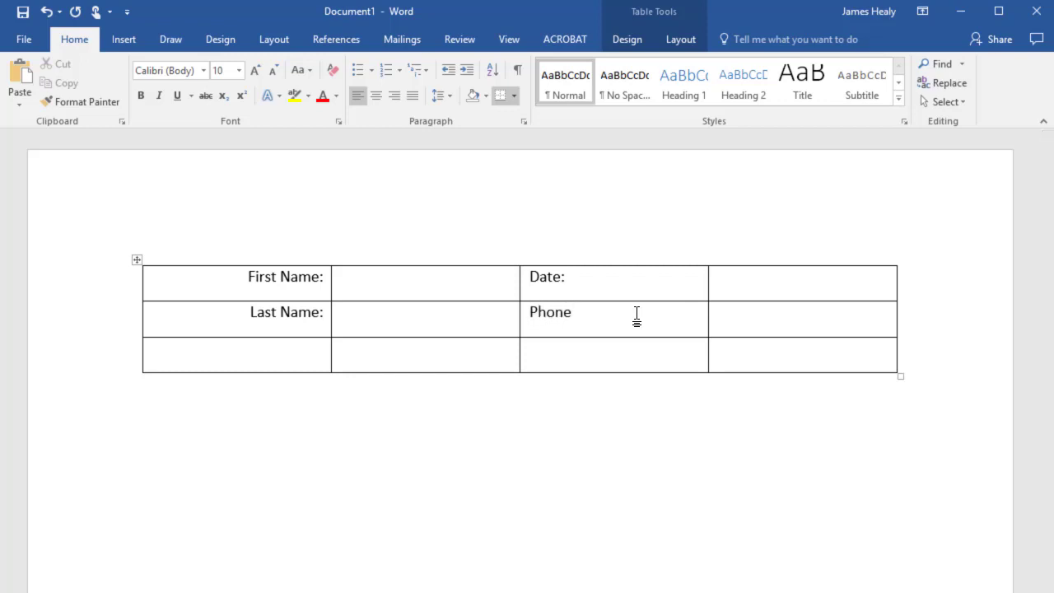
{"action": "left_click", "coordinate": [631, 260]}
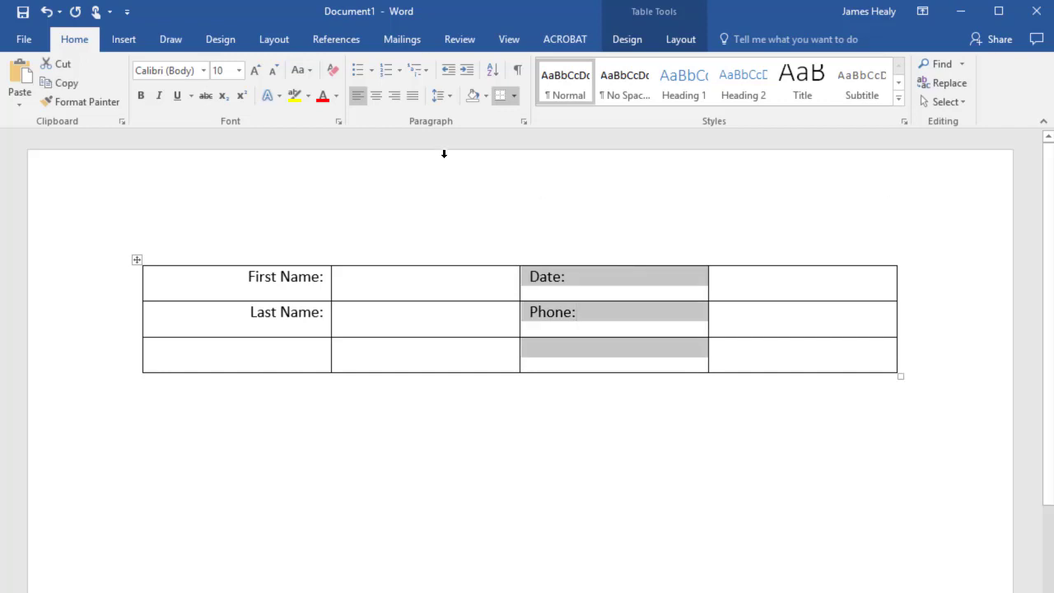
{"action": "left_click", "coordinate": [392, 96]}
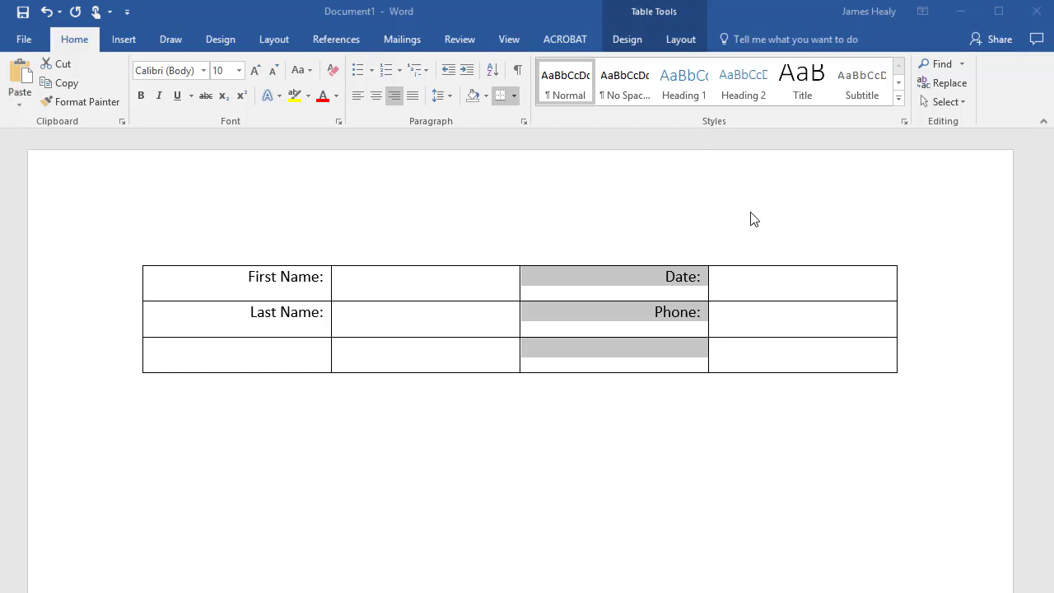
- Widen the blank second column so the Date and Phone label column narrows to roughly the width of its labels
{"action": "left_click", "coordinate": [733, 283]}
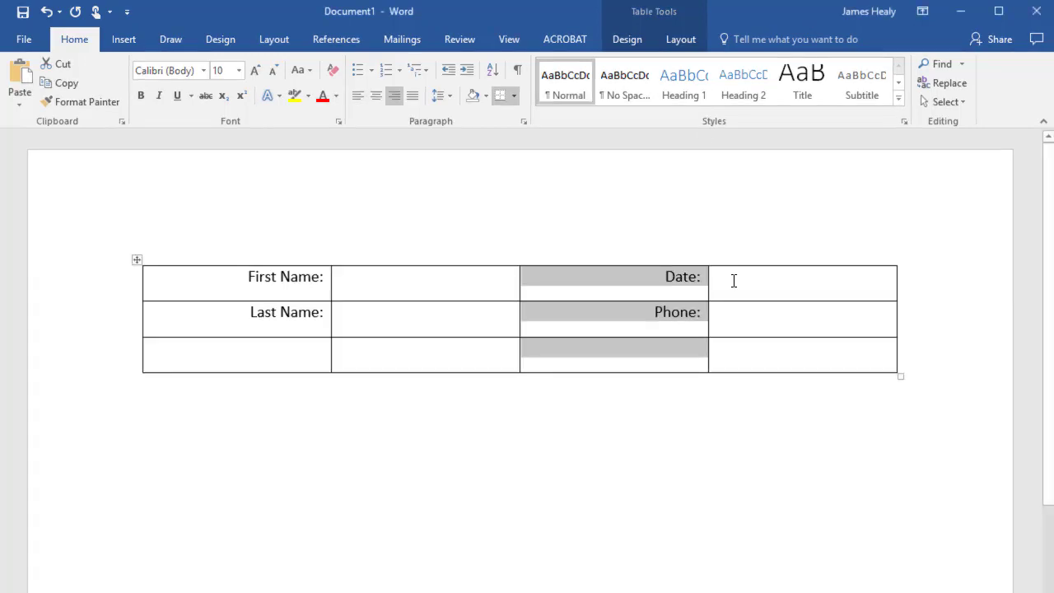
{"action": "left_click", "coordinate": [734, 281]}
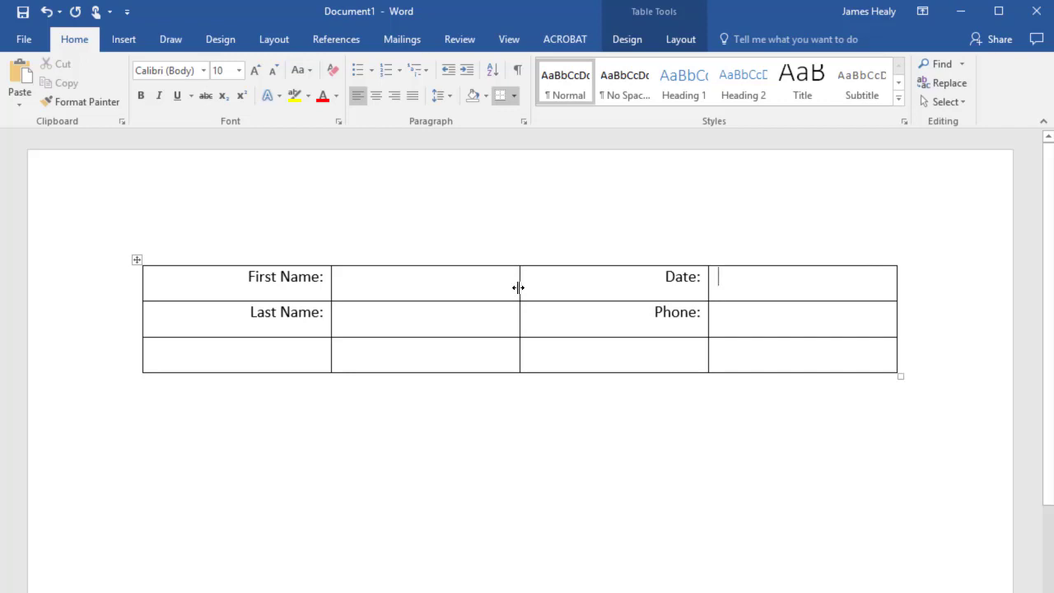
{"action": "left_click_drag", "start_coordinate": [518, 287], "coordinate": [636, 295]}
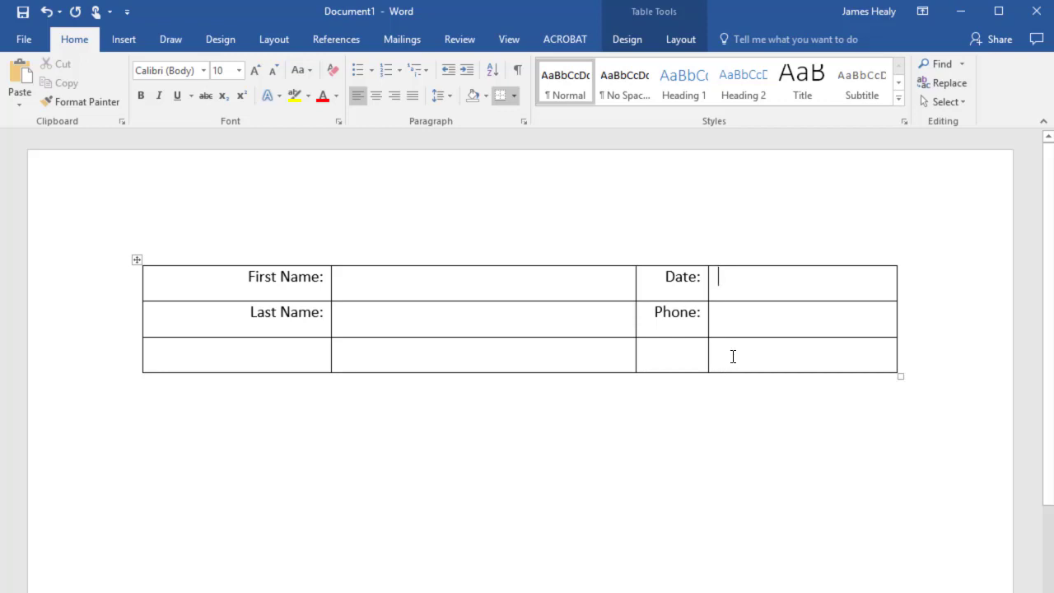
- Merge the last two cells of the table's bottom row
{"action": "left_click_drag", "start_coordinate": [731, 354], "coordinate": [695, 357]}
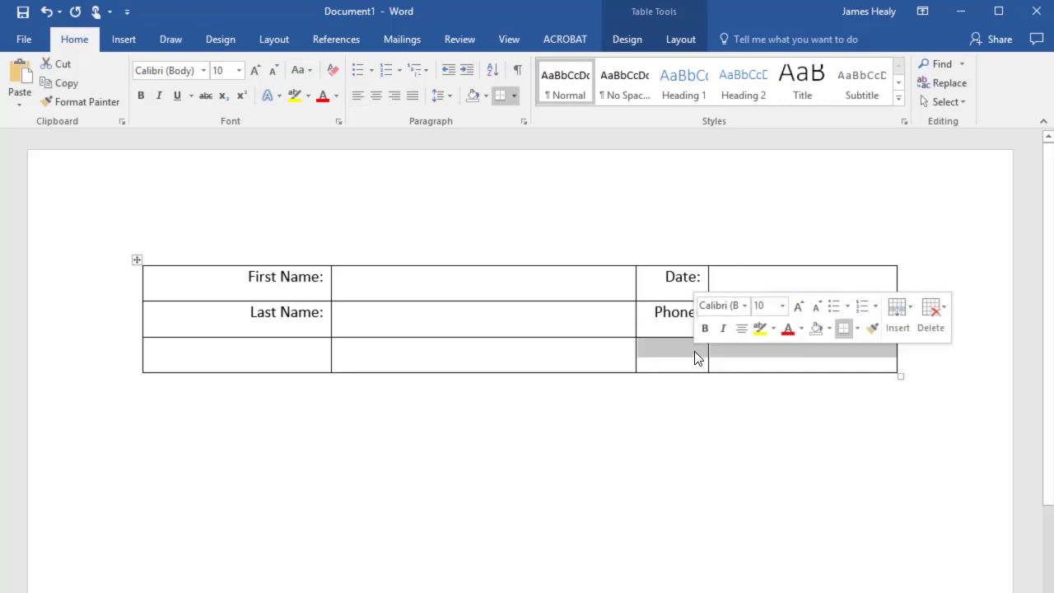
{"action": "right_click", "coordinate": [695, 350]}
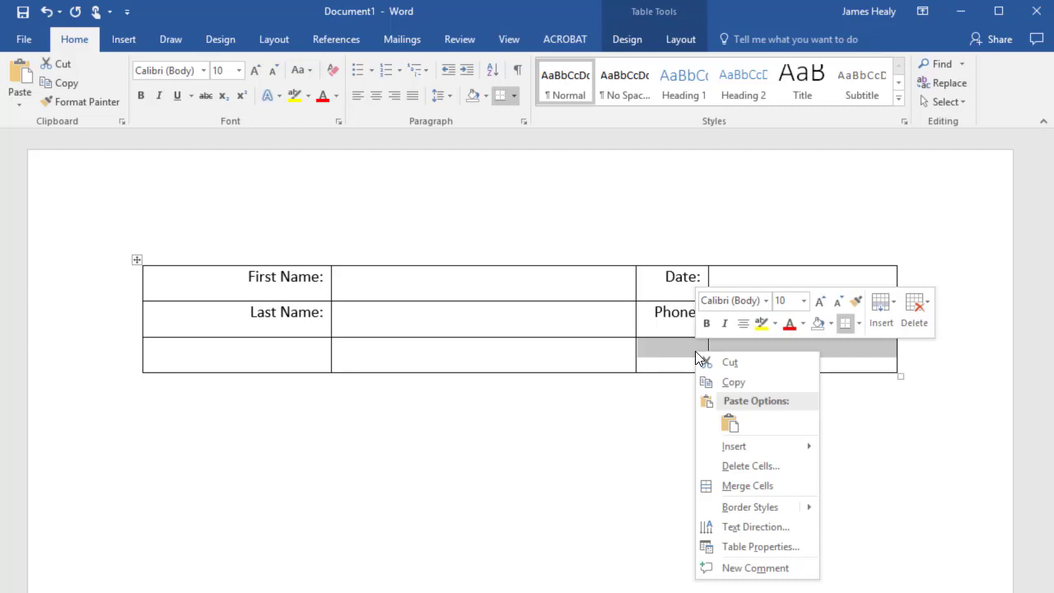
{"action": "left_click", "coordinate": [738, 485]}
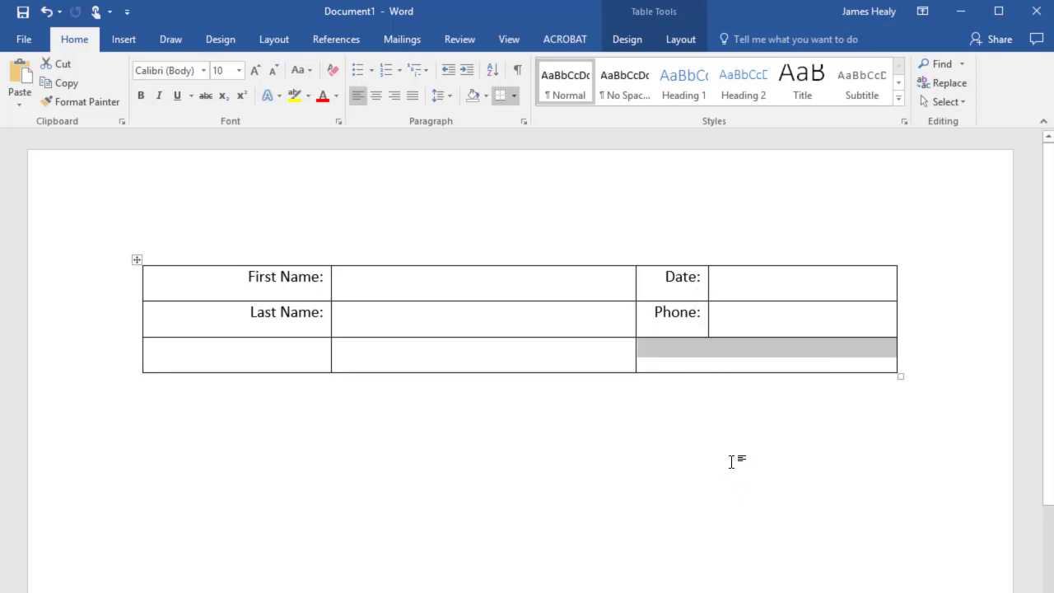
- Split the second cell of the bottom row into two columns and one row
{"action": "left_click", "coordinate": [444, 355]}
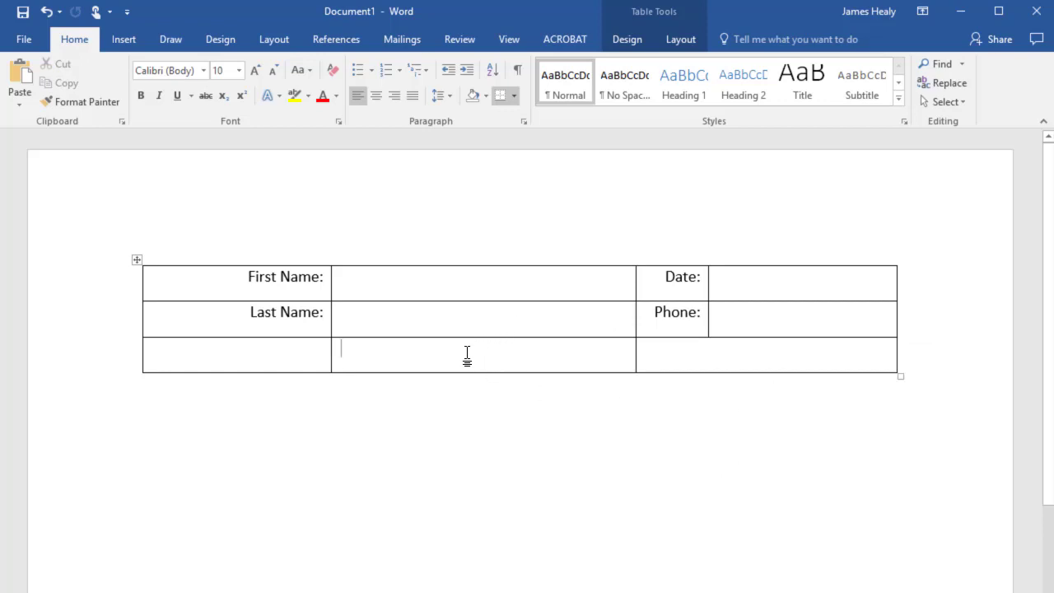
{"action": "right_click", "coordinate": [468, 354]}
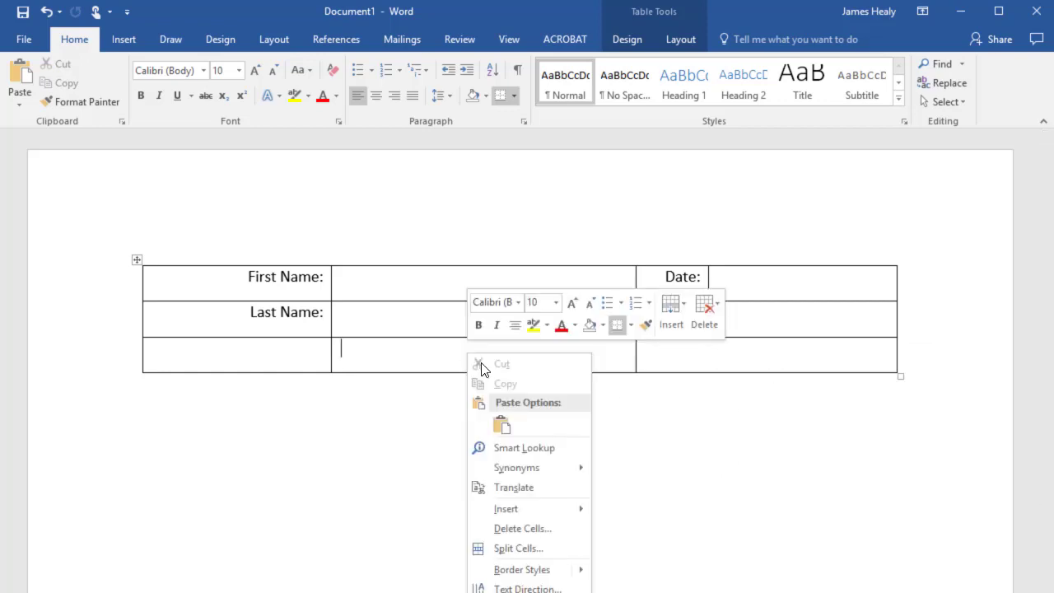
{"action": "left_click", "coordinate": [524, 548]}
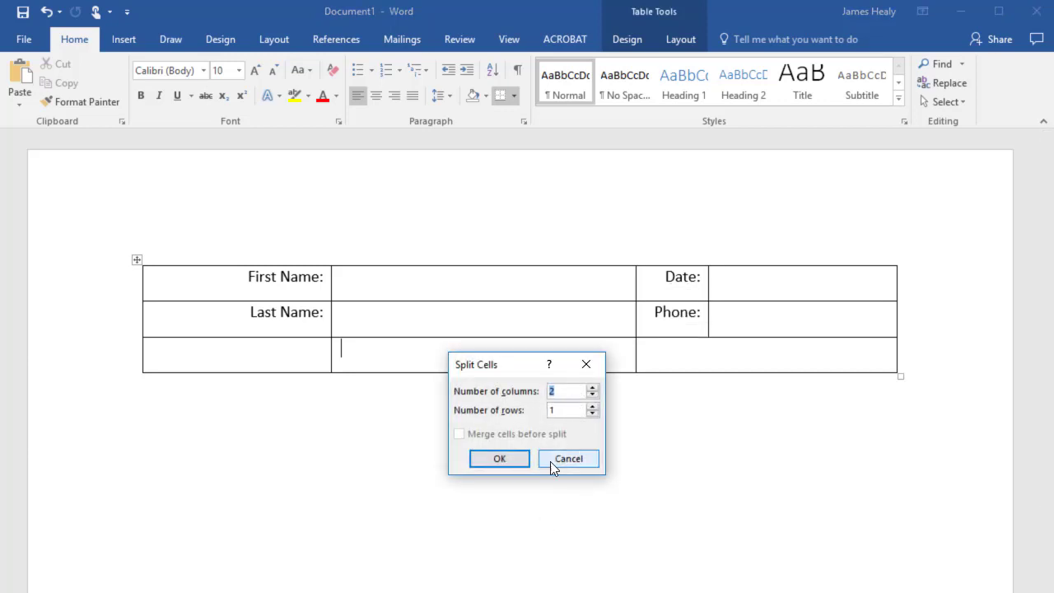
{"action": "left_click", "coordinate": [501, 460]}
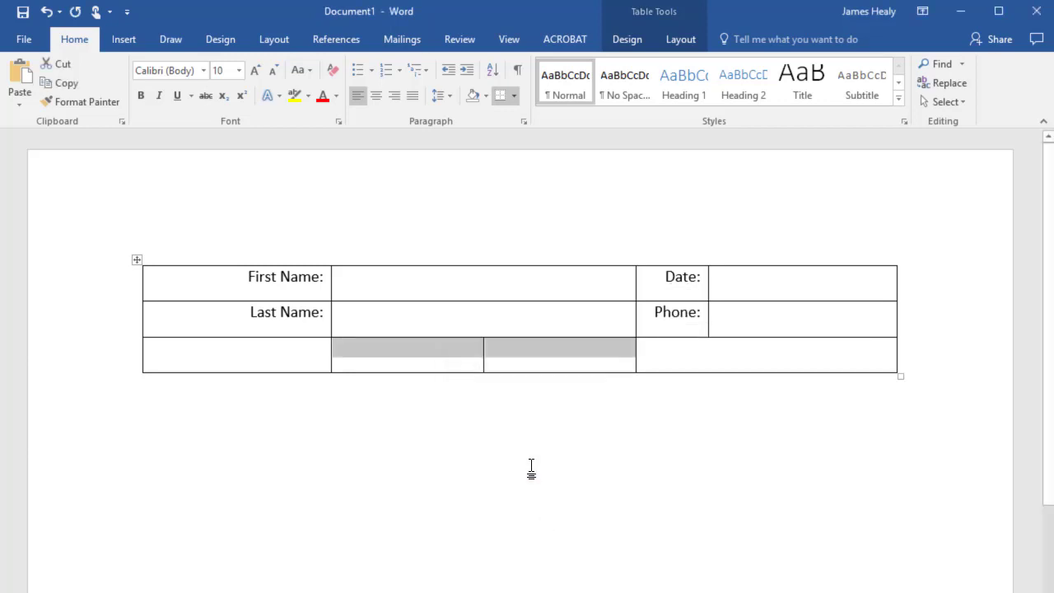
- Widen the first of the two split cells in the bottom row and merge the pair back into one
{"action": "left_click", "coordinate": [544, 352]}
{"action": "left_click", "coordinate": [458, 353]}
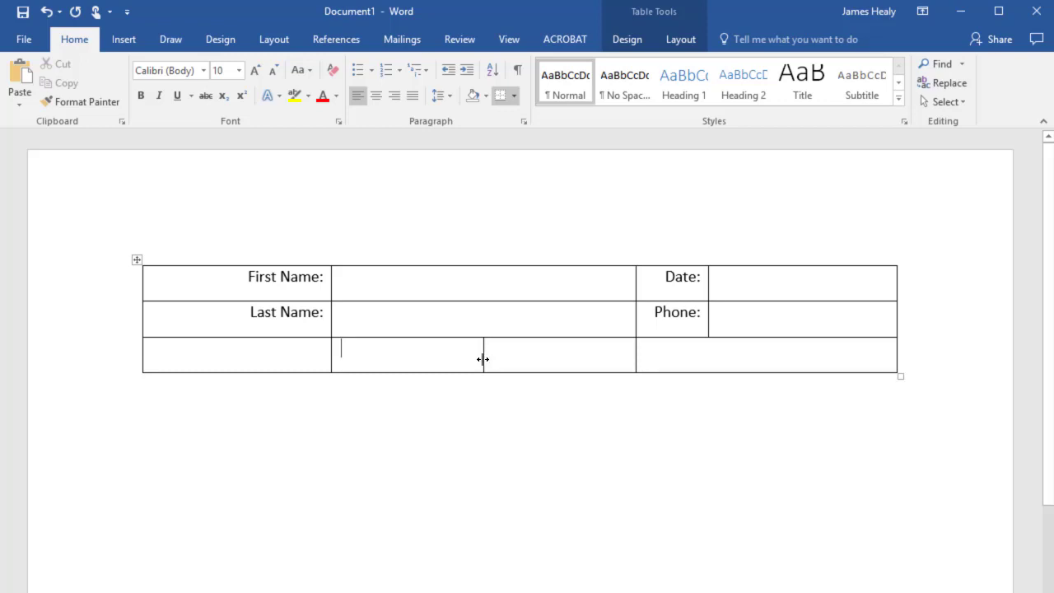
{"action": "mouse_move", "coordinate": [483, 359]}
{"action": "left_mouse_down"}
{"action": "mouse_move", "coordinate": [519, 359]}
{"action": "mouse_move", "coordinate": [497, 358]}
{"action": "left_mouse_up"}
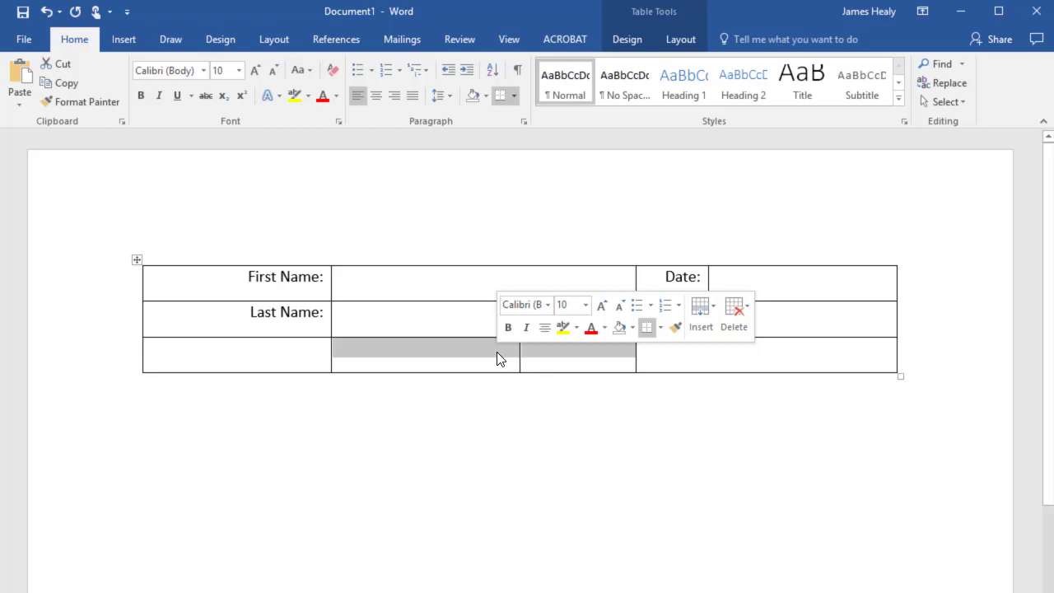
{"action": "right_click", "coordinate": [497, 358]}
{"action": "left_click", "coordinate": [542, 486]}
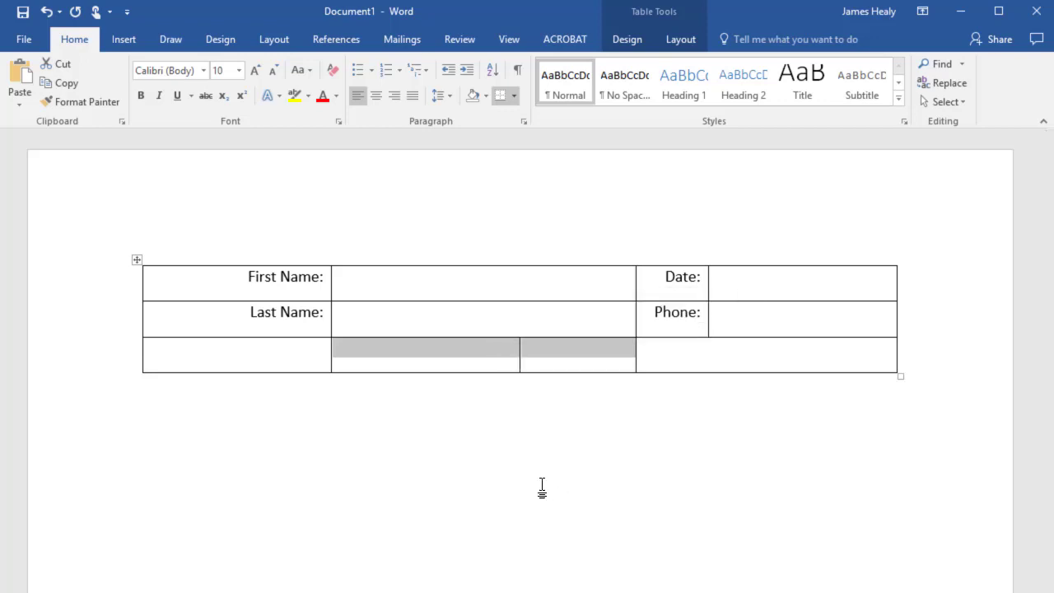
- Split the merged middle cell of the bottom row again into two columns and one row
{"action": "right_click", "coordinate": [524, 352]}
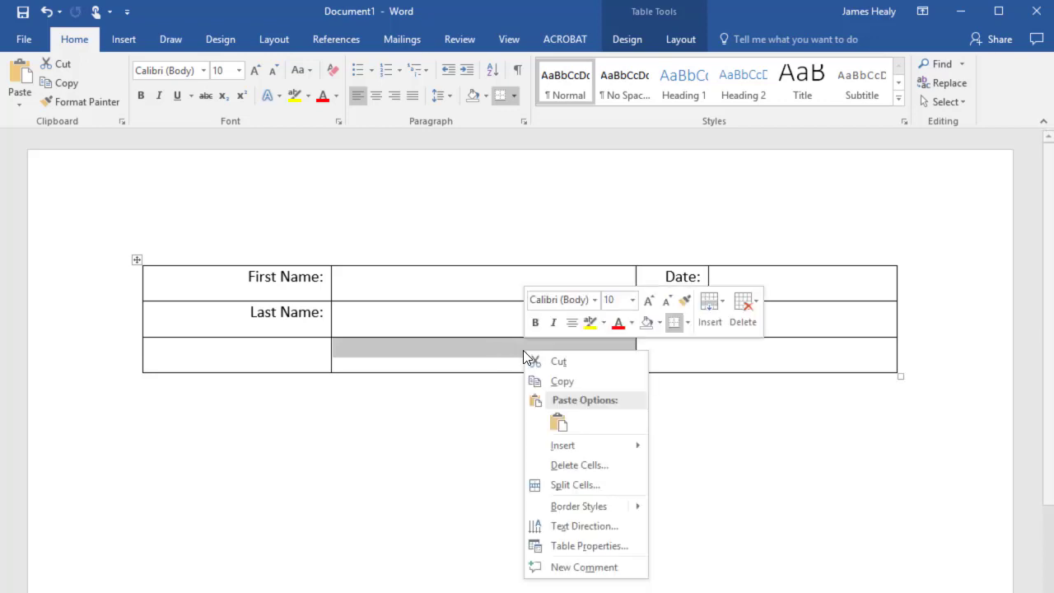
{"action": "left_click", "coordinate": [576, 485]}
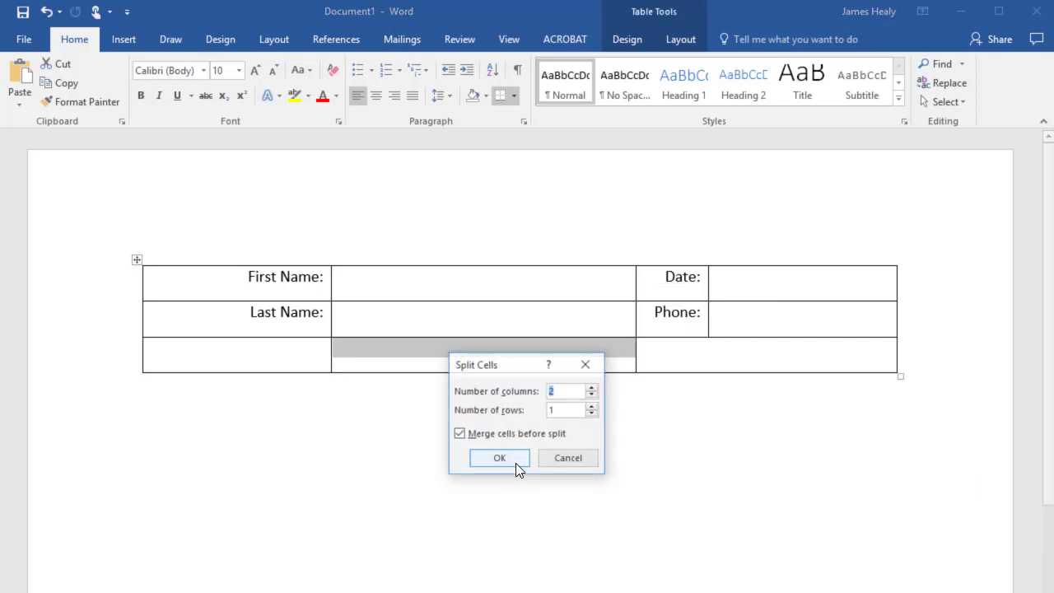
{"action": "left_click", "coordinate": [517, 459]}
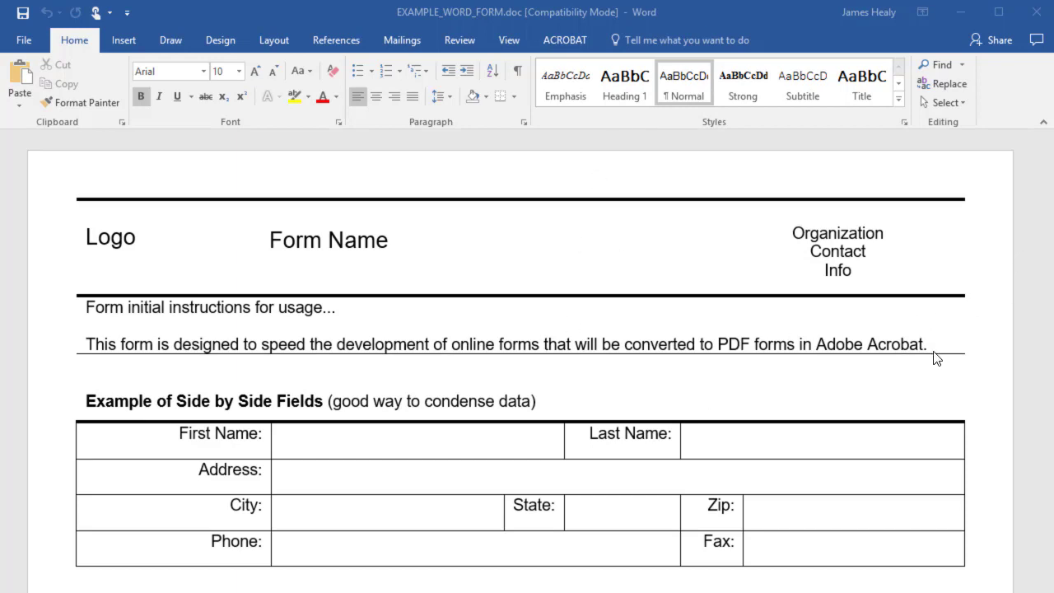
- Switch to EXAMPLE_WORD_FORM.doc and review its side-by-side and vertical stacked field examples
{"action": "scroll", "coordinate": [926, 346], "scroll_direction": "down", "scroll_amount": 5}
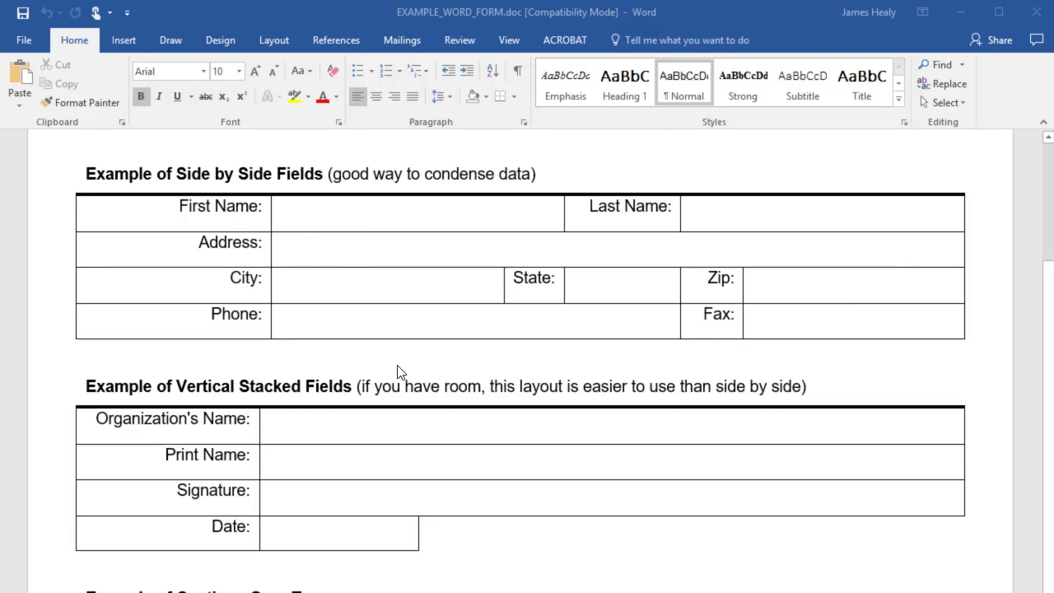
- Switch to Document1 and insert a table with three columns and two rows
{"action": "scroll", "coordinate": [398, 369], "scroll_direction": "down", "scroll_amount": 6}
{"action": "scroll", "coordinate": [494, 331], "scroll_direction": "down", "scroll_amount": 2}
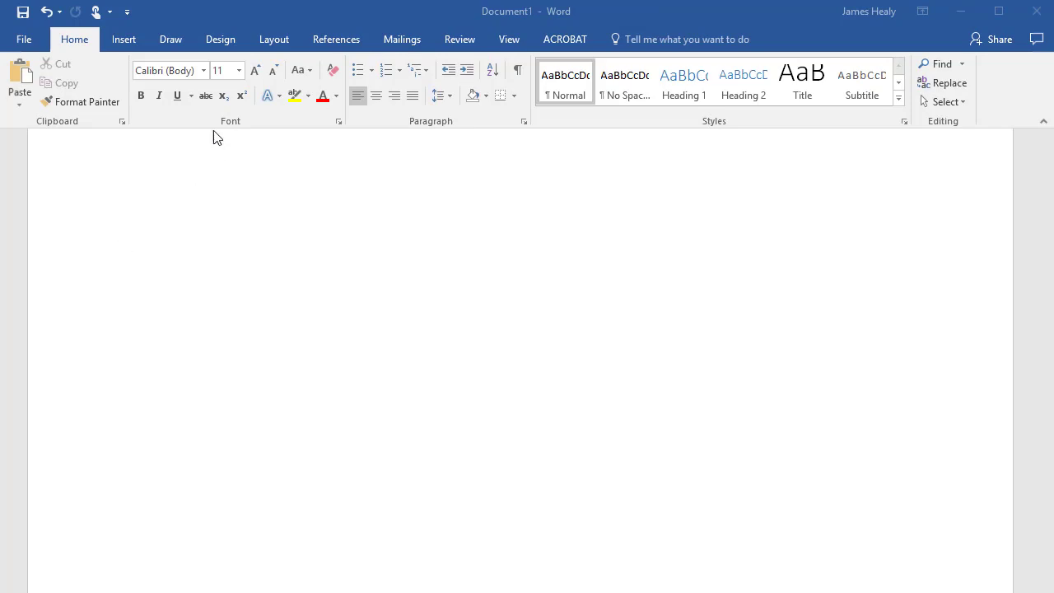
{"action": "left_click", "coordinate": [120, 38]}
{"action": "left_click", "coordinate": [109, 76]}
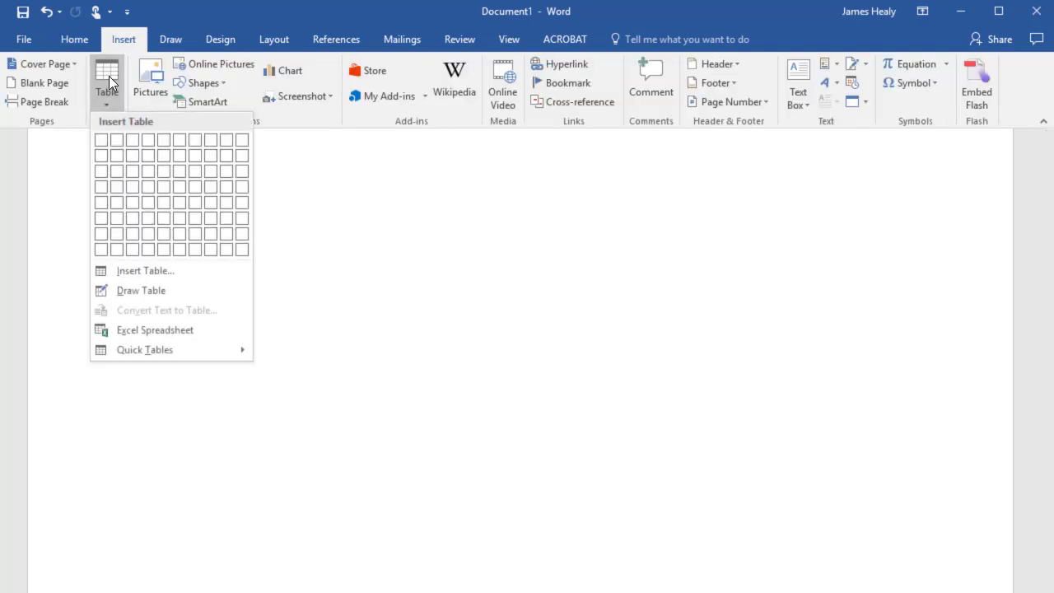
{"action": "left_click", "coordinate": [132, 156]}
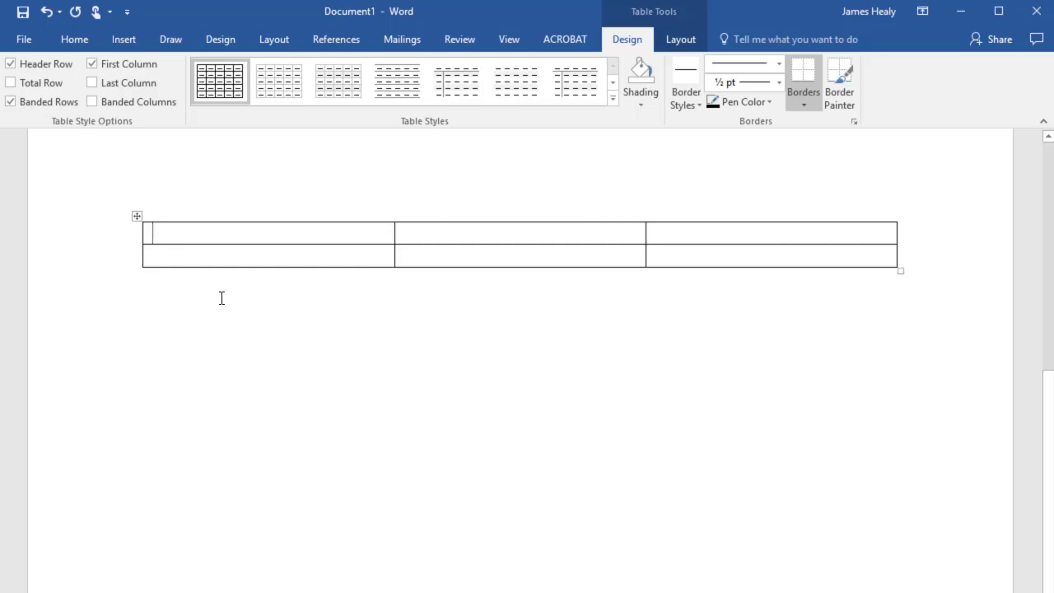
- Set the font size of the whole new table to 10
{"action": "left_click", "coordinate": [138, 219]}
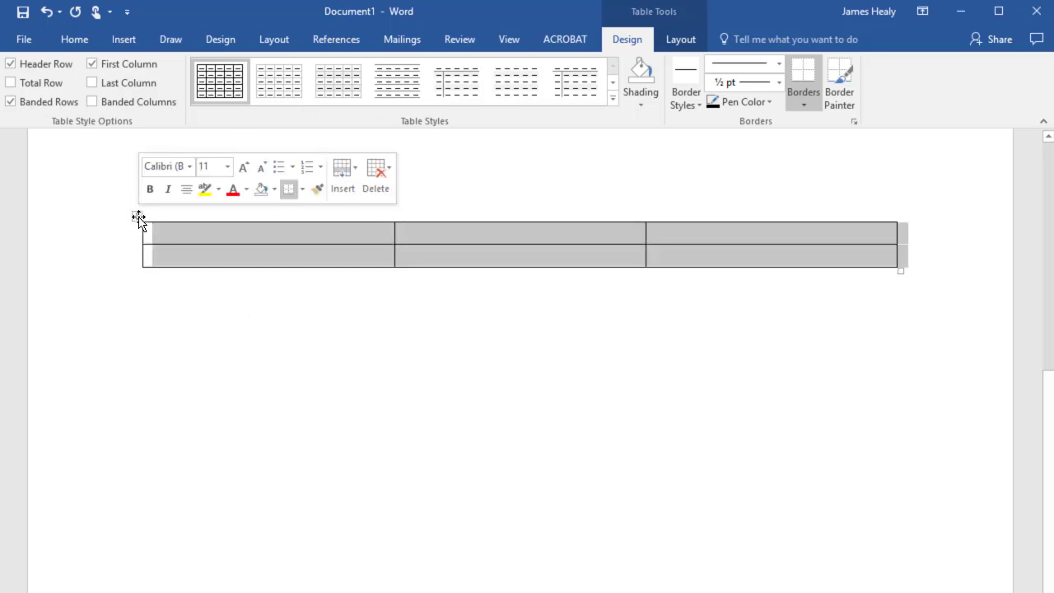
{"action": "left_click", "coordinate": [228, 168]}
{"action": "left_click", "coordinate": [215, 217]}
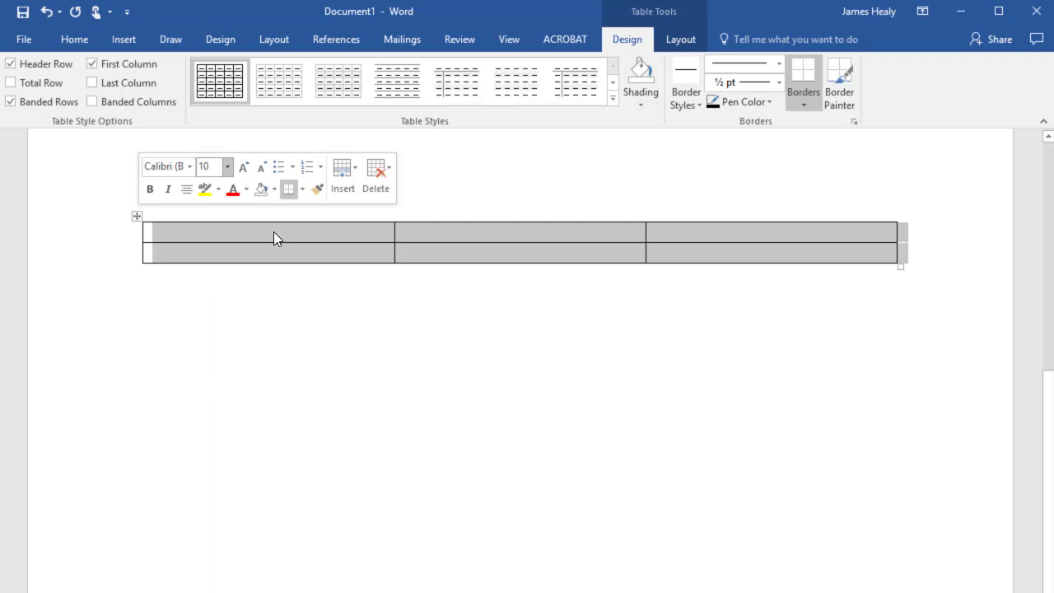
{"action": "left_click", "coordinate": [253, 231]}
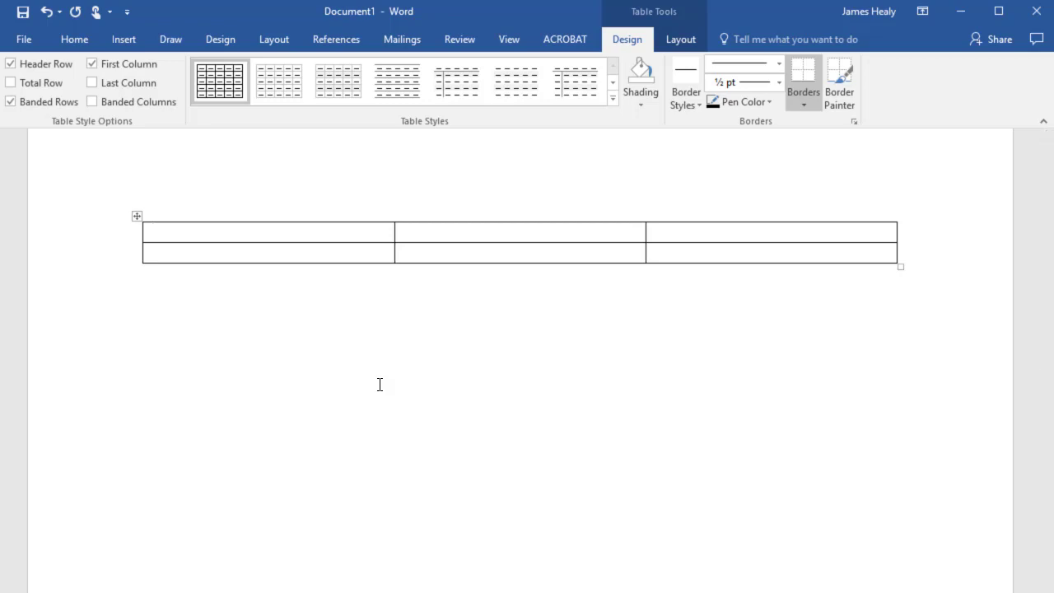
- Enter the captions Column 1, Column 2 and Column 3 in the table's first row
{"action": "type", "text": "Column 1"}
{"action": "key", "text": "Tab"}
{"action": "type", "text": "Column"}
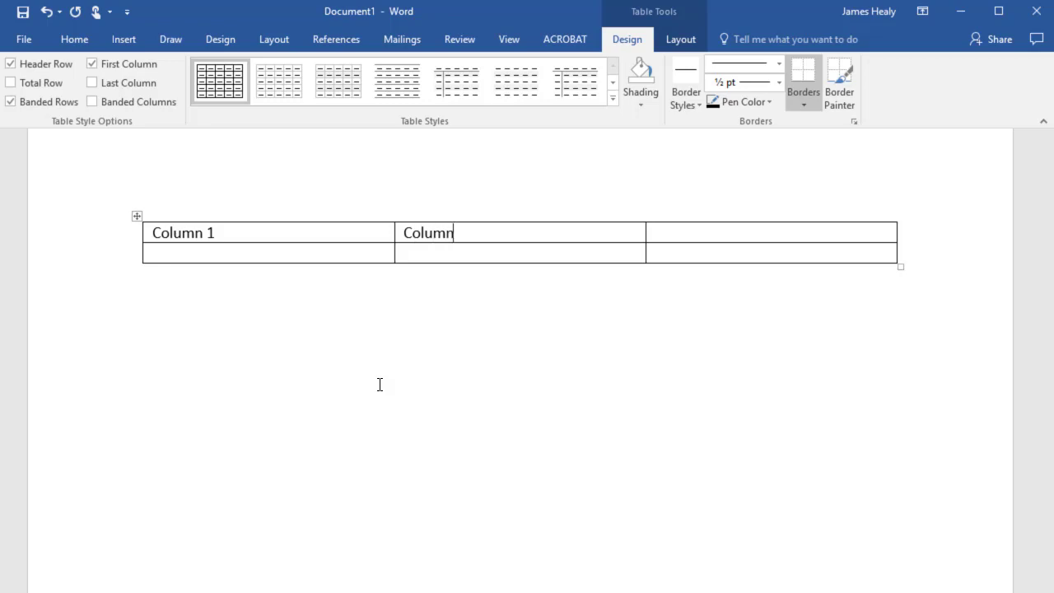
{"action": "type", "text": " 2"}
{"action": "key", "text": "Tab"}
{"action": "type", "text": "Column"}
{"action": "key", "text": "BackSpace"}
{"action": "key", "text": "BackSpace"}
{"action": "type", "text": "mn 3"}
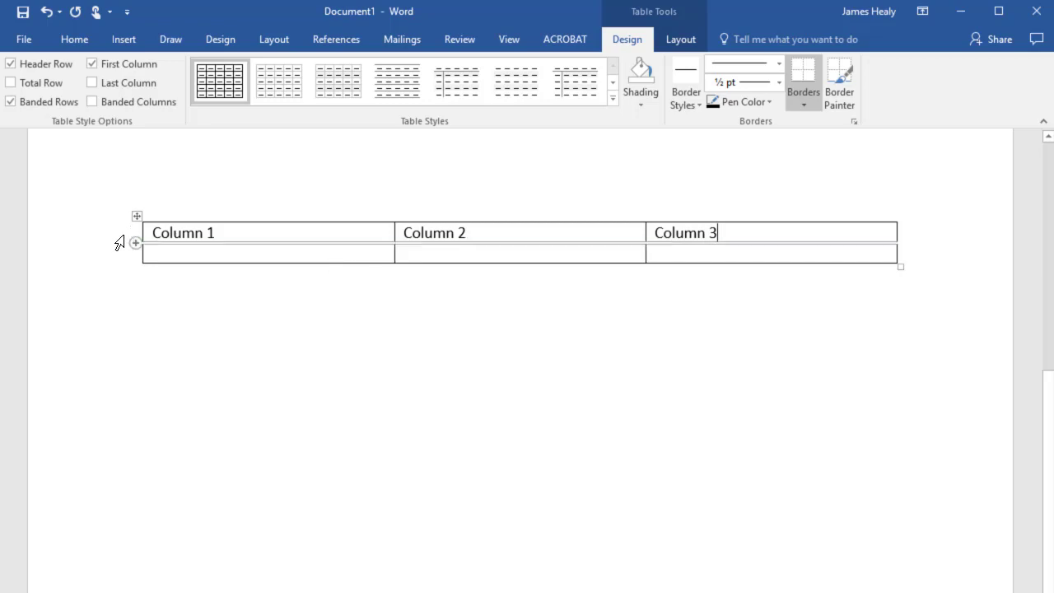
{"action": "left_click", "coordinate": [120, 240]}
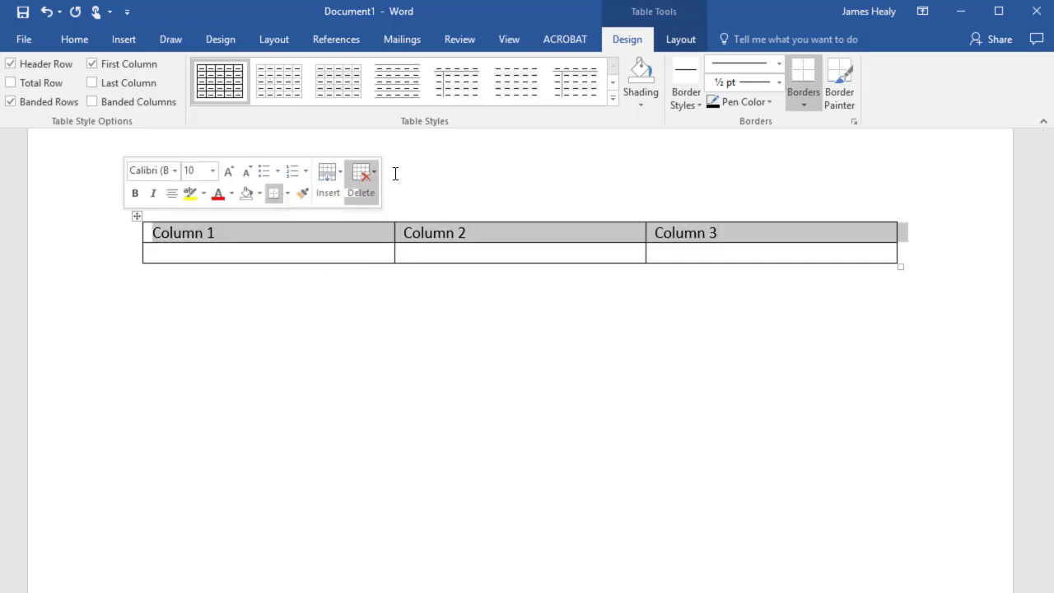
{"action": "left_click", "coordinate": [498, 309]}
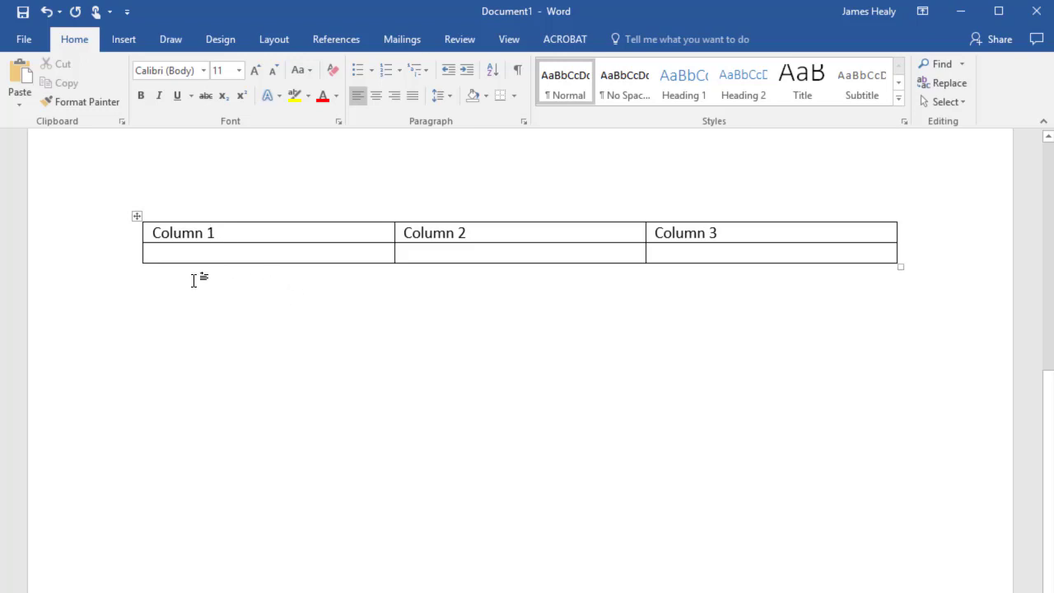
- Add three empty rows at the end of the table
{"action": "mouse_move", "coordinate": [136, 266]}
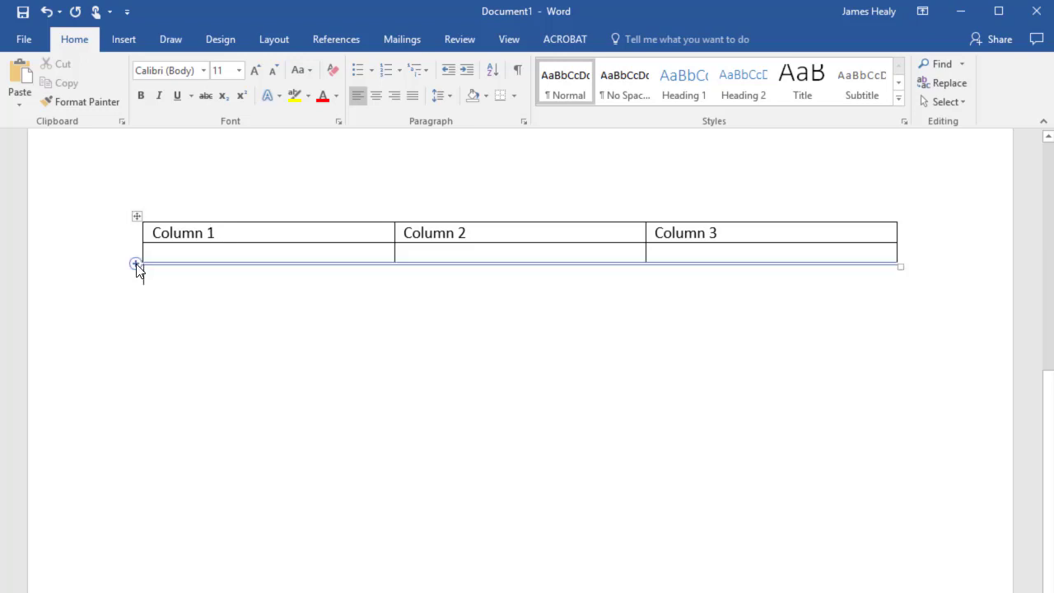
{"action": "left_click", "coordinate": [137, 264]}
{"action": "left_click", "coordinate": [135, 283]}
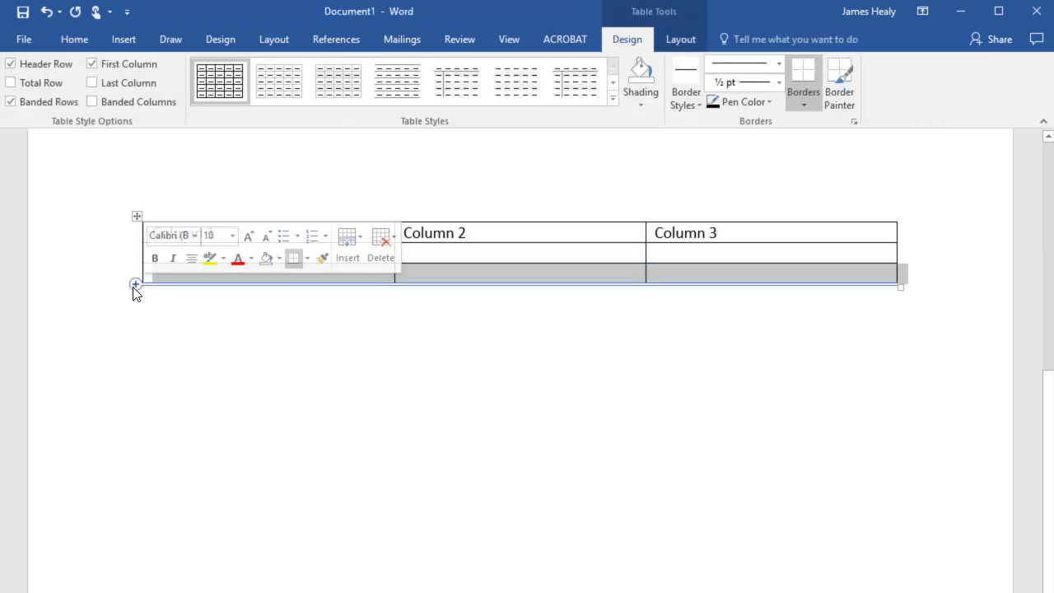
{"action": "left_click", "coordinate": [135, 303]}
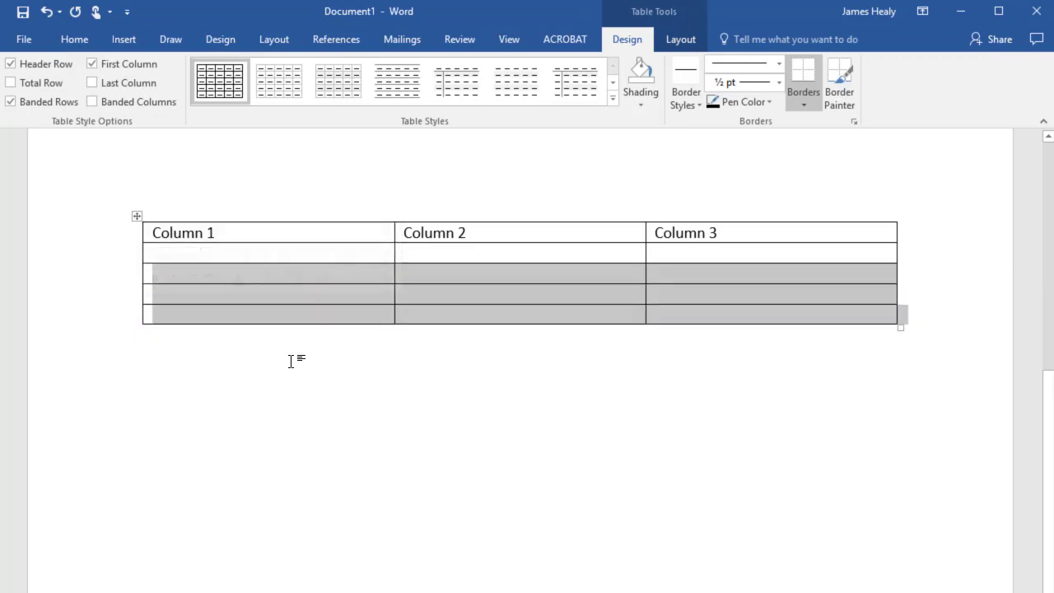
{"action": "left_click", "coordinate": [470, 277]}
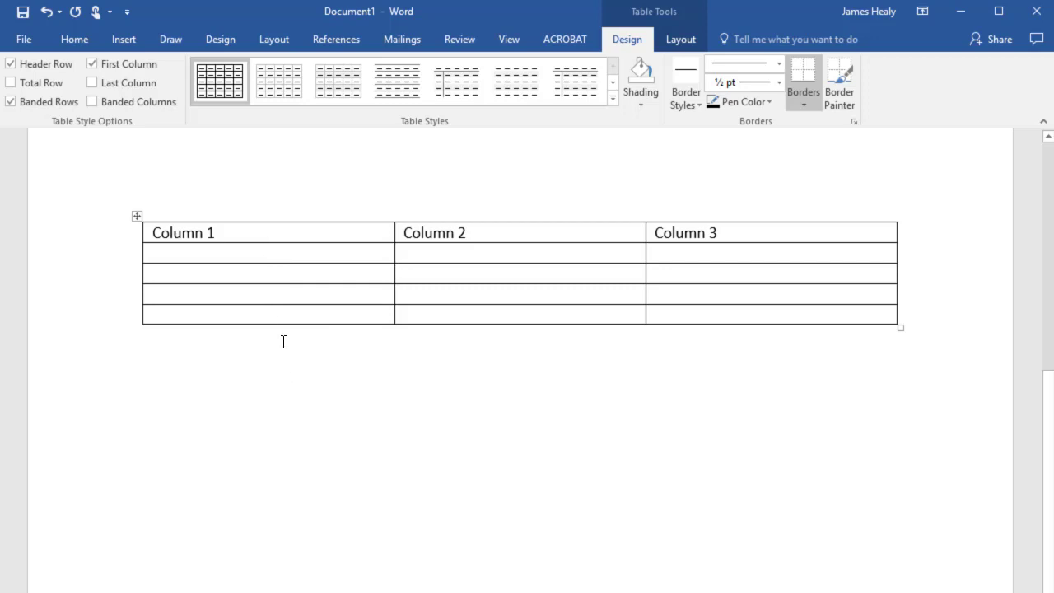
- Set the height of the four rows beneath the caption row to at least 0.3 inches
{"action": "mouse_move", "coordinate": [134, 263]}
{"action": "left_click", "coordinate": [137, 216]}
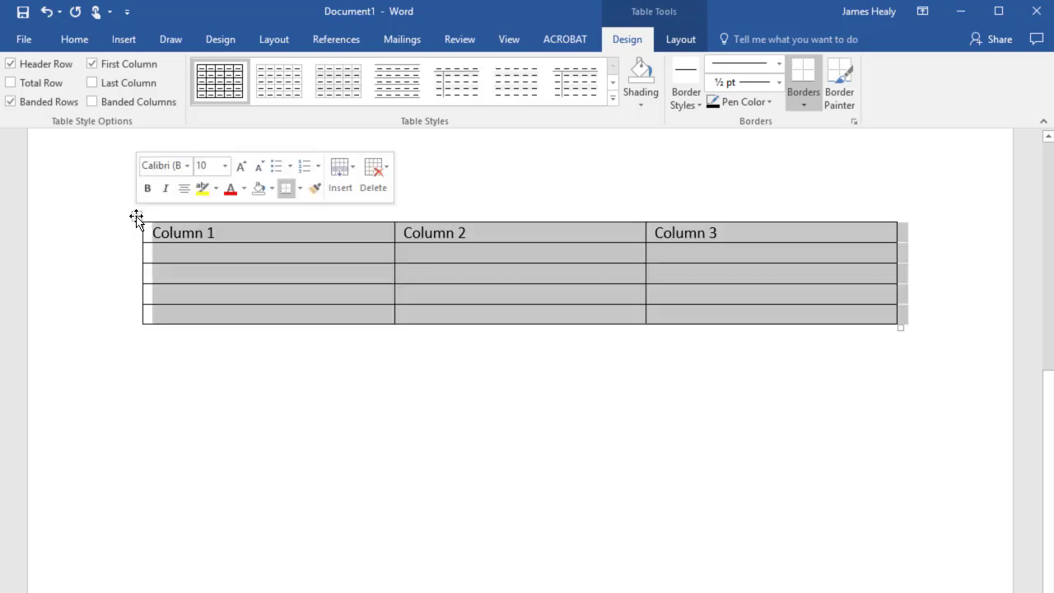
{"action": "left_click", "coordinate": [123, 260]}
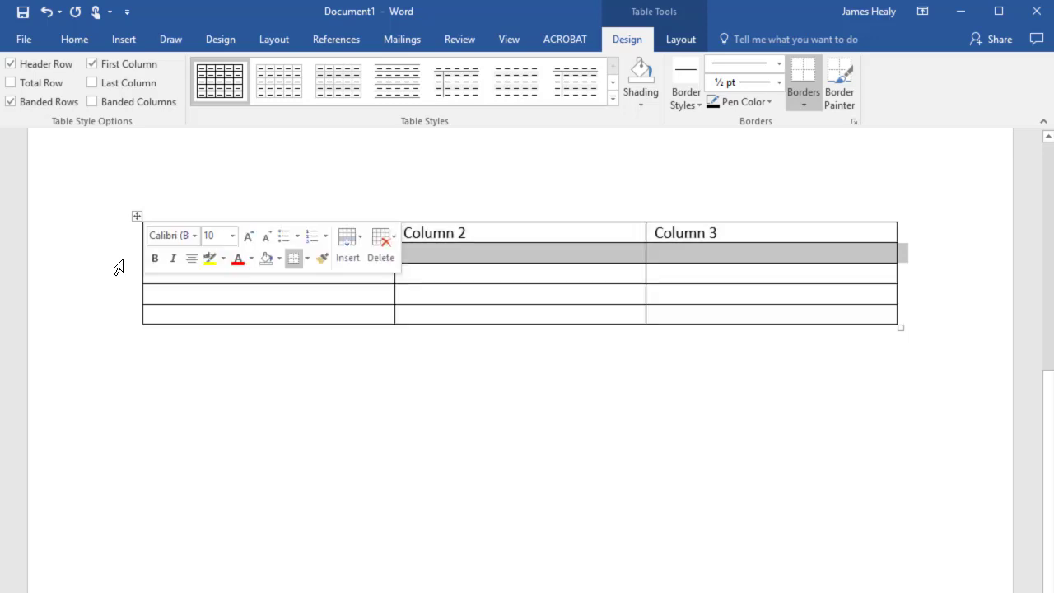
{"action": "left_click", "coordinate": [123, 320]}
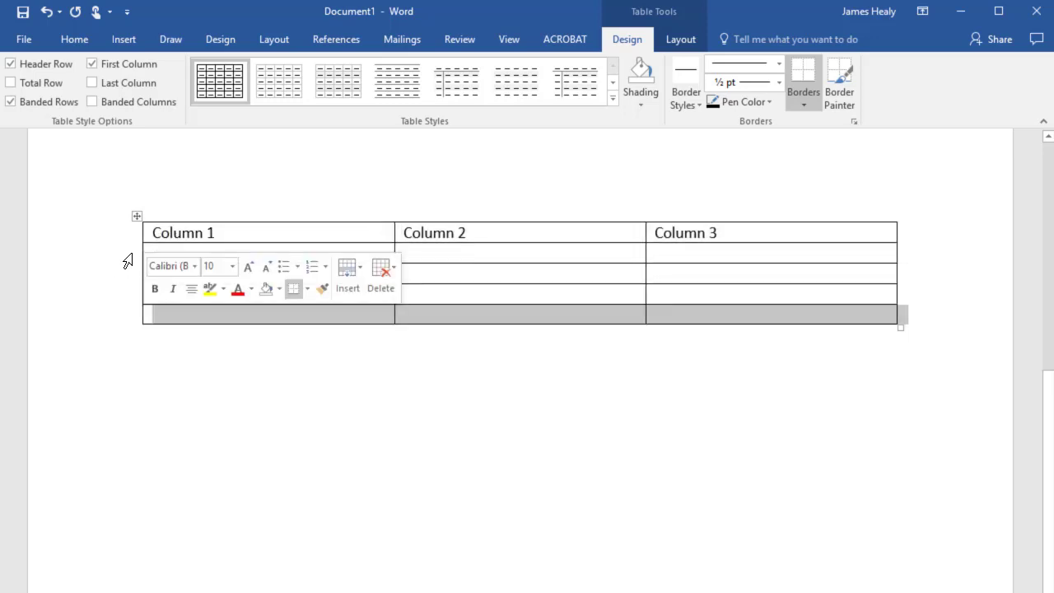
{"action": "left_click", "coordinate": [123, 260]}
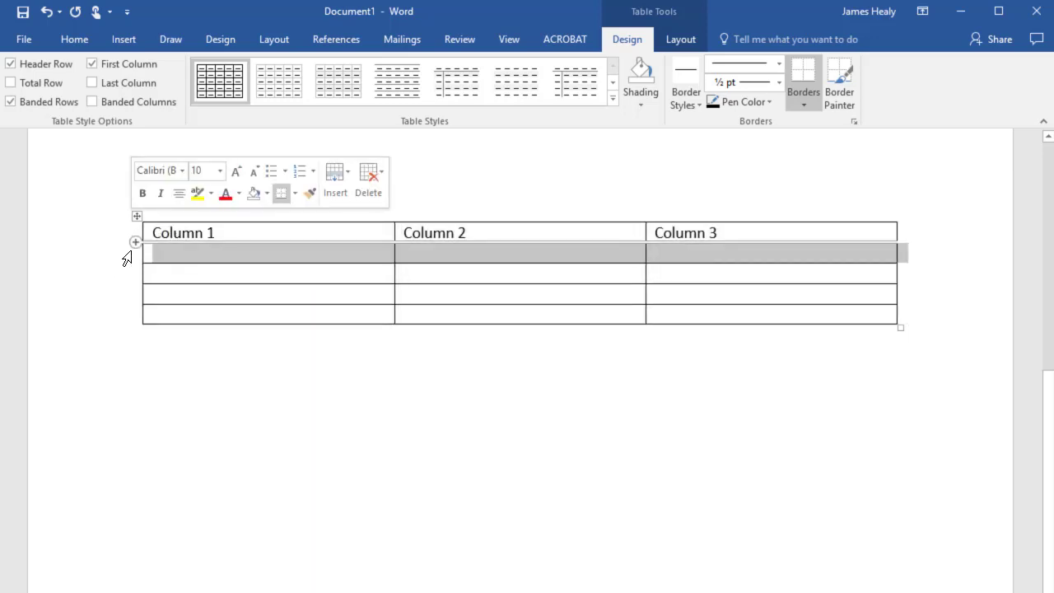
{"action": "left_click_drag", "start_coordinate": [123, 261], "coordinate": [116, 320]}
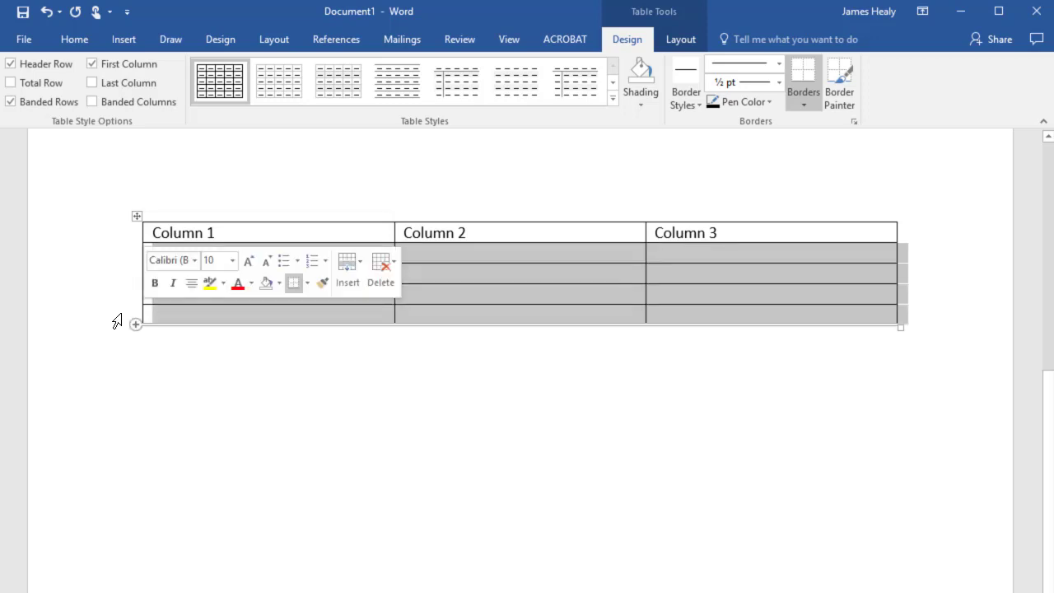
{"action": "right_click", "coordinate": [209, 315]}
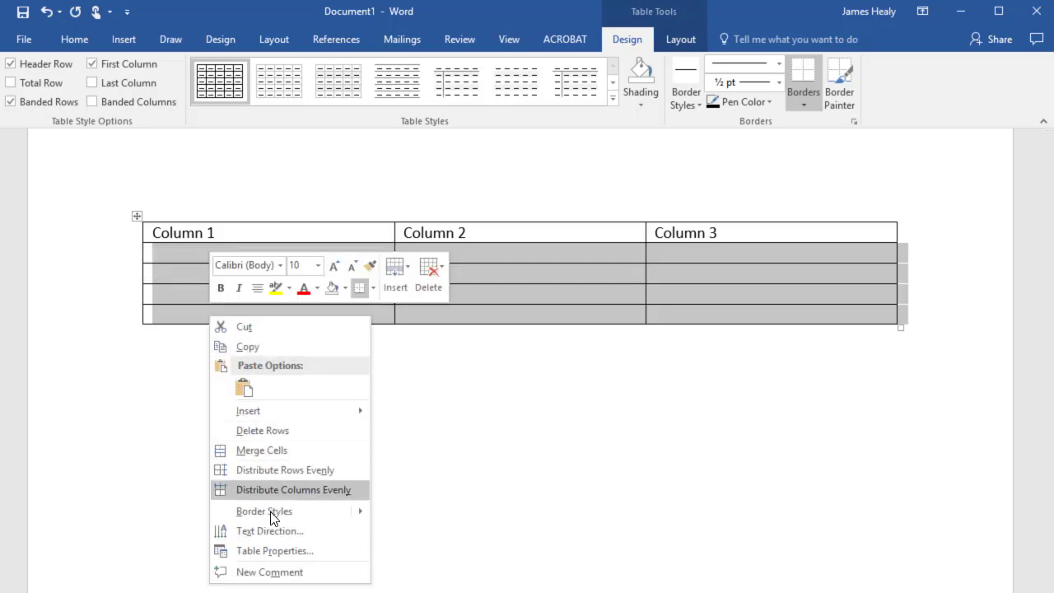
{"action": "left_click", "coordinate": [271, 550]}
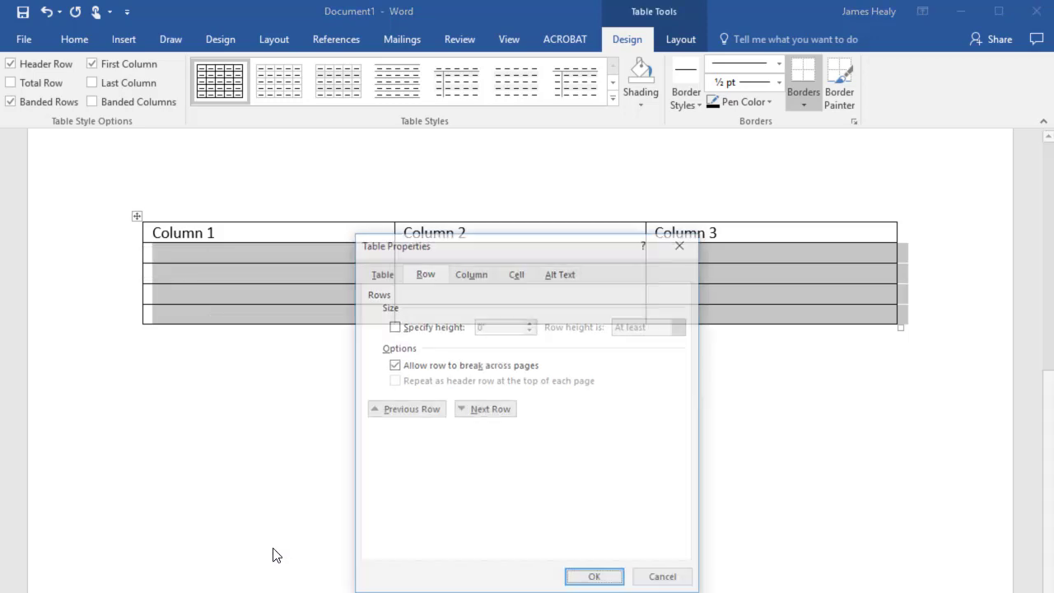
{"action": "left_click", "coordinate": [393, 326]}
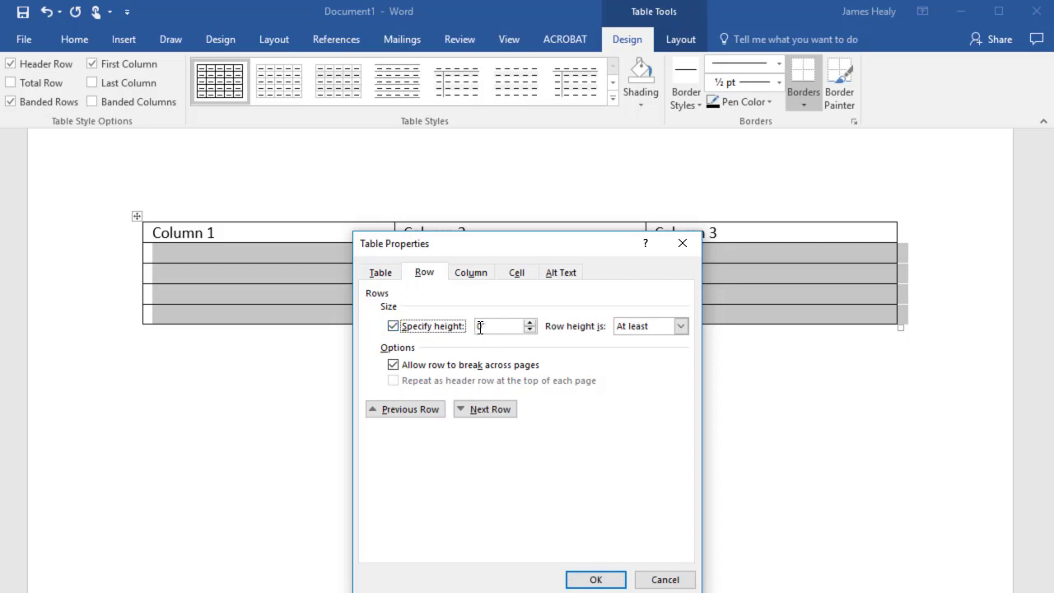
{"action": "double_click", "coordinate": [479, 326]}
{"action": "type", "text": ".3"}
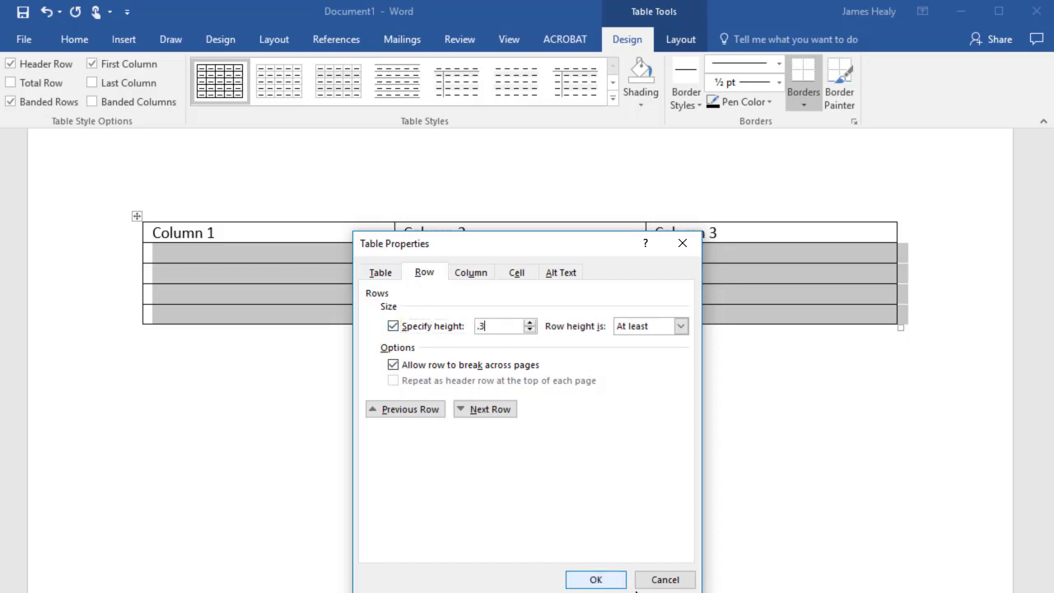
{"action": "left_click", "coordinate": [616, 585]}
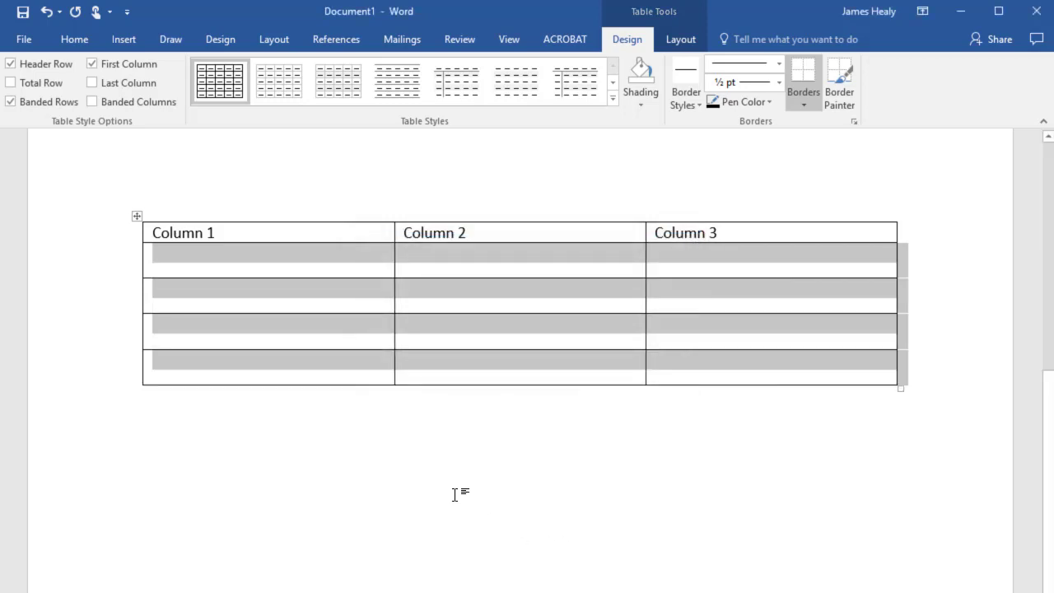
{"action": "left_click", "coordinate": [391, 425]}
{"action": "left_click", "coordinate": [308, 263]}
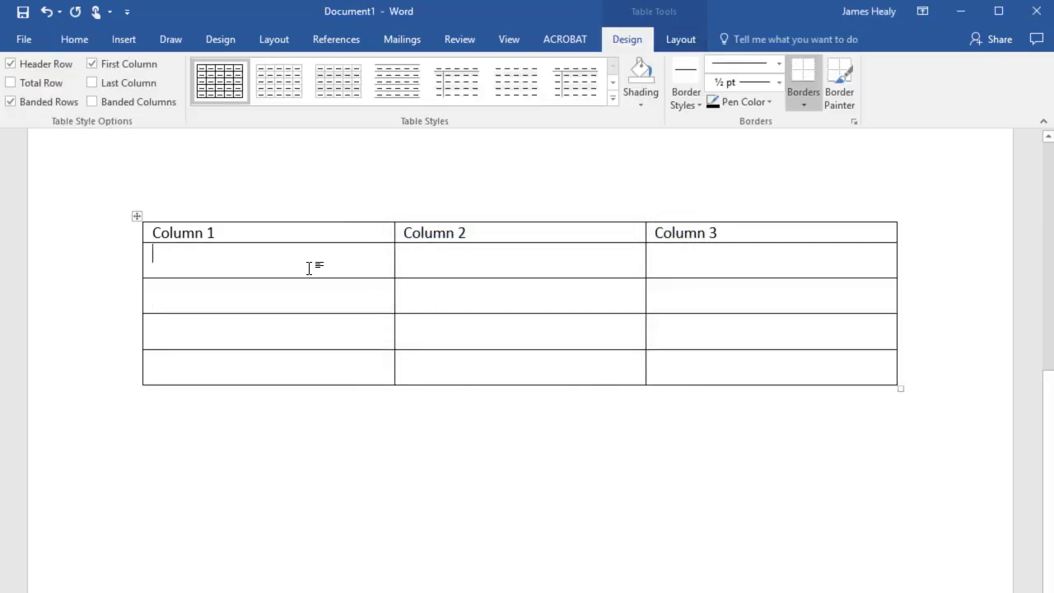
{"action": "left_click", "coordinate": [301, 301]}
{"action": "left_click", "coordinate": [298, 326]}
{"action": "left_click", "coordinate": [285, 367]}
{"action": "left_click", "coordinate": [222, 232]}
{"action": "triple_click", "coordinate": [198, 232]}
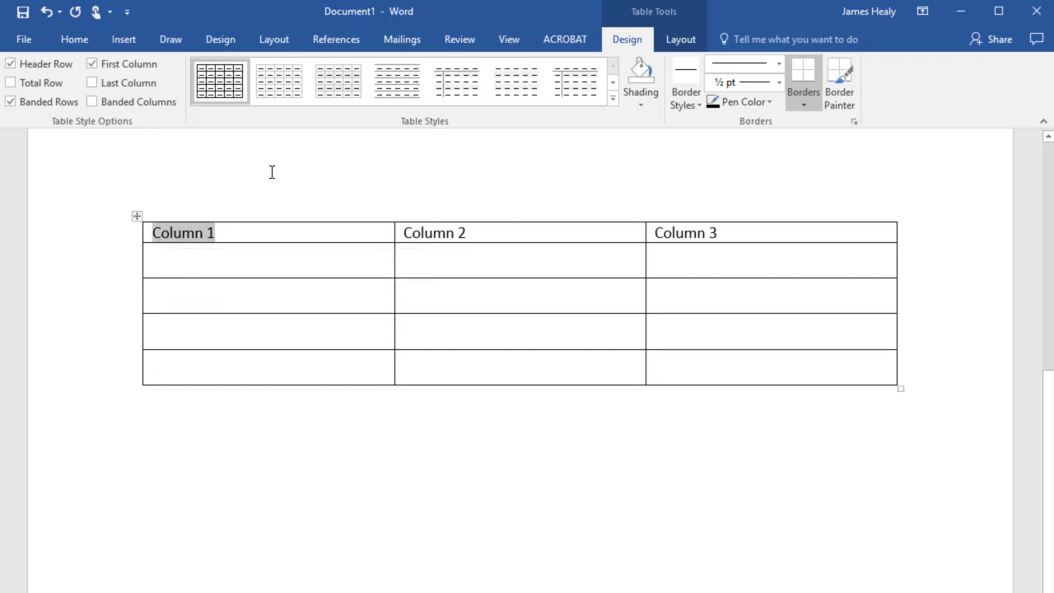
{"action": "left_click", "coordinate": [227, 236]}
{"action": "left_click_drag", "start_coordinate": [226, 232], "coordinate": [153, 232]}
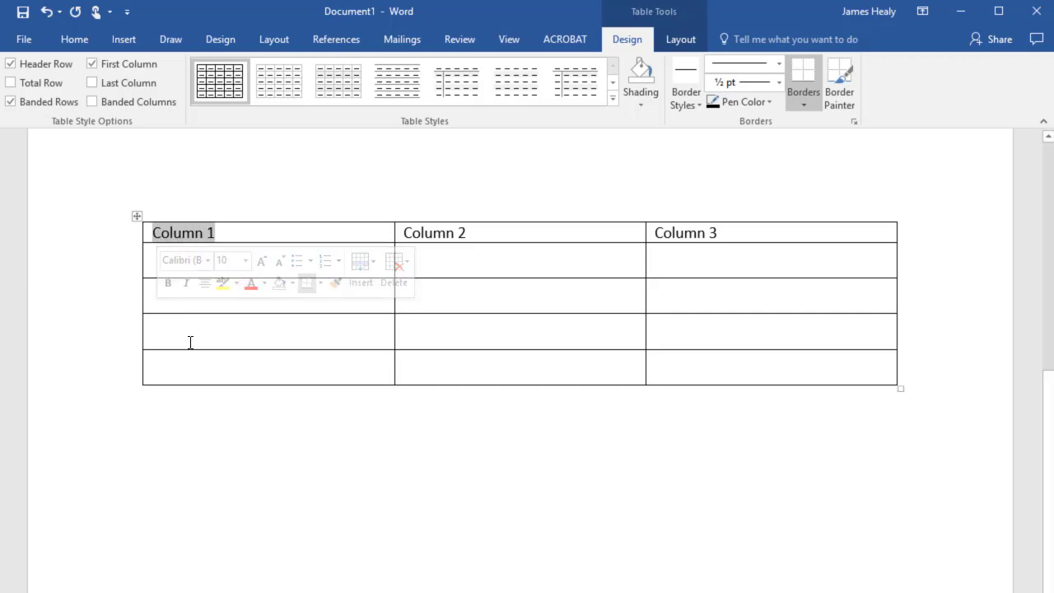
{"action": "left_click", "coordinate": [294, 422]}
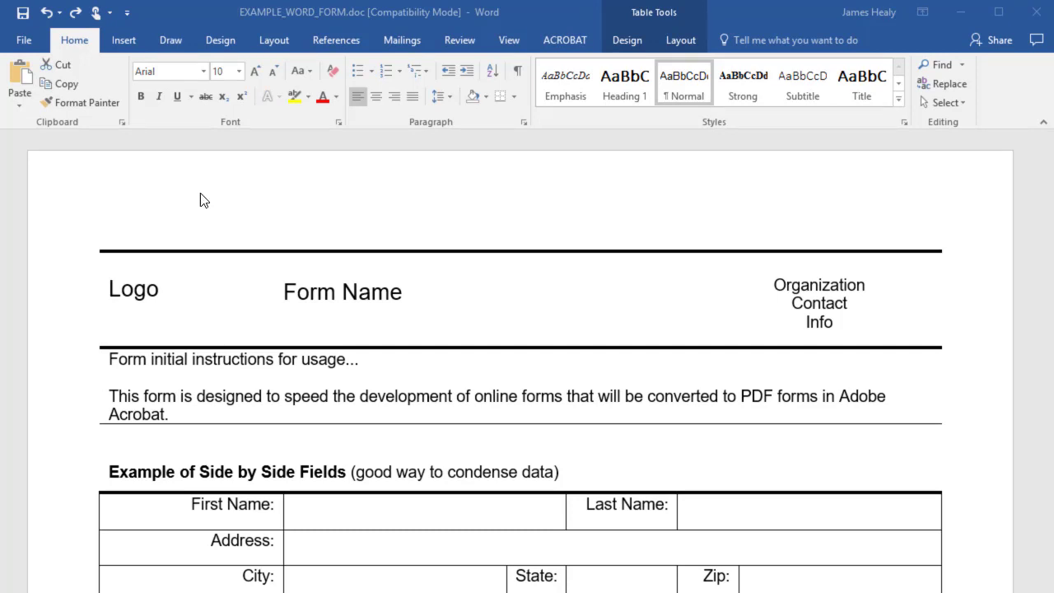
- Switch to EXAMPLE_WORD_FORM.doc and examine its custom page margin settings, leaving them as they are
{"action": "left_click", "coordinate": [275, 41]}
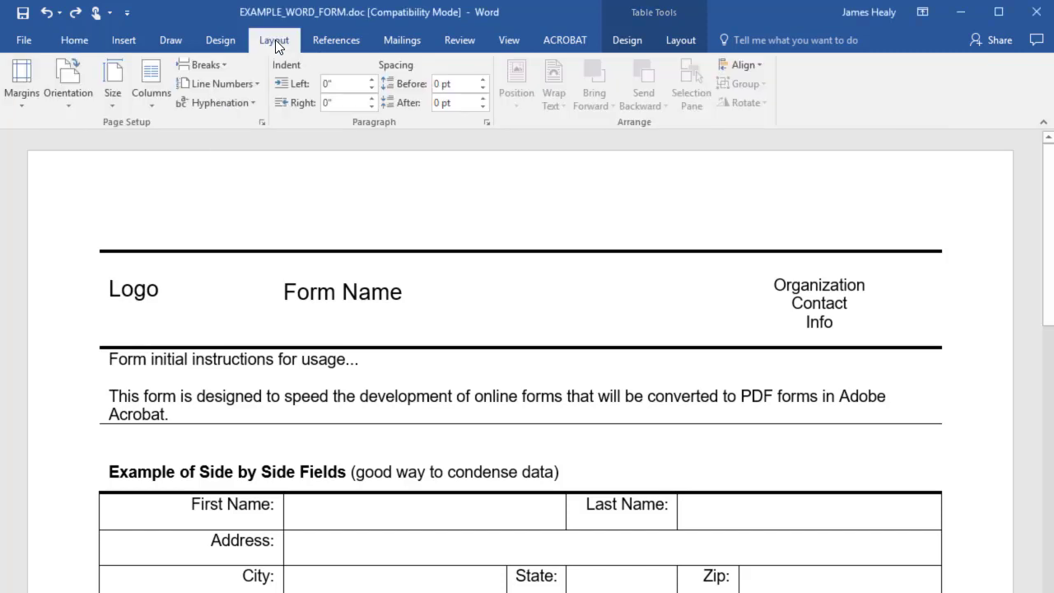
{"action": "left_click", "coordinate": [24, 84]}
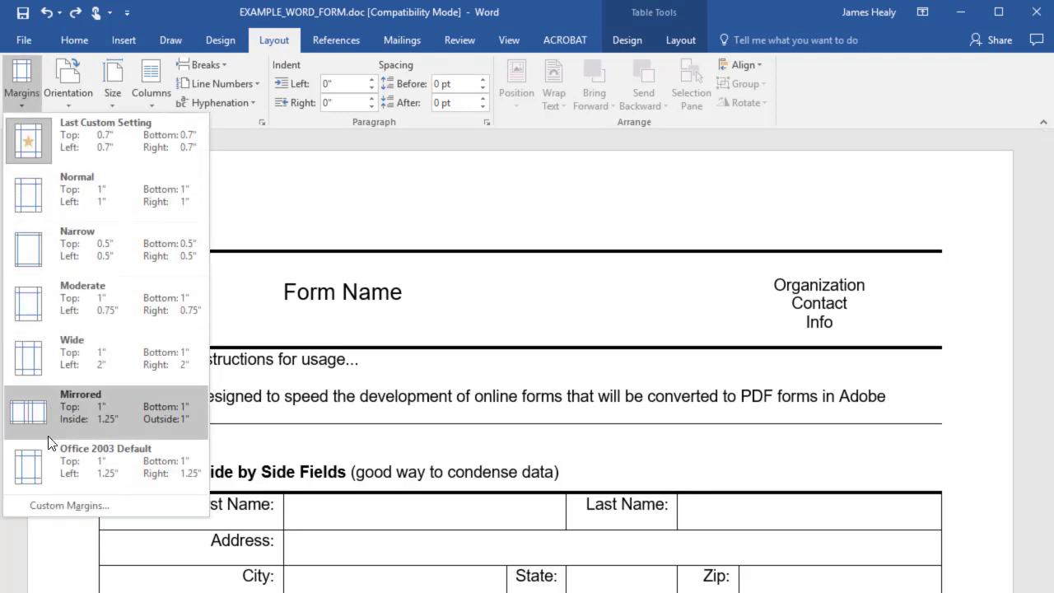
{"action": "left_click", "coordinate": [65, 505]}
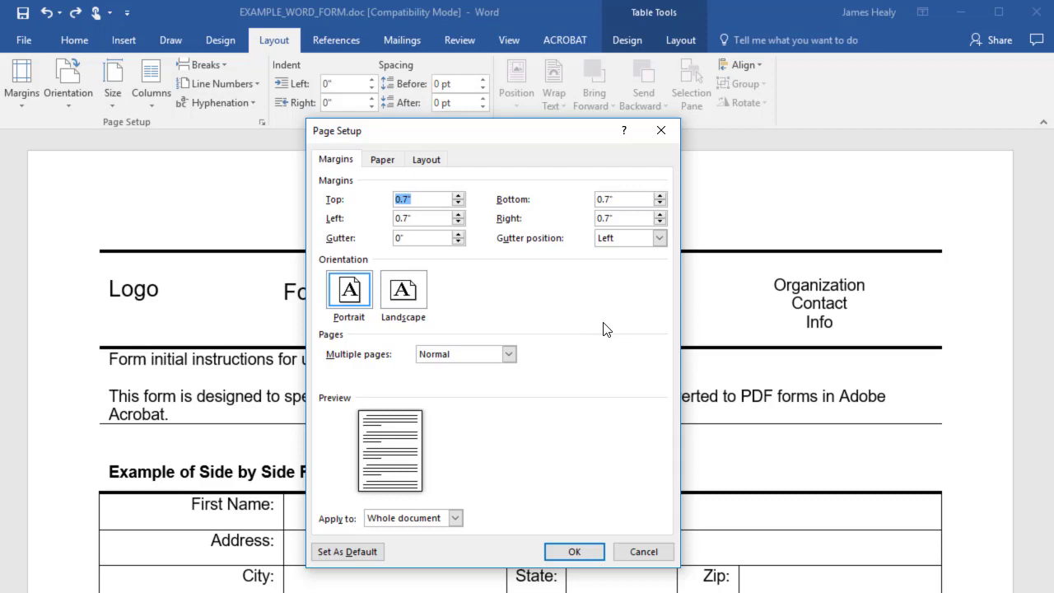
{"action": "left_click", "coordinate": [645, 553]}
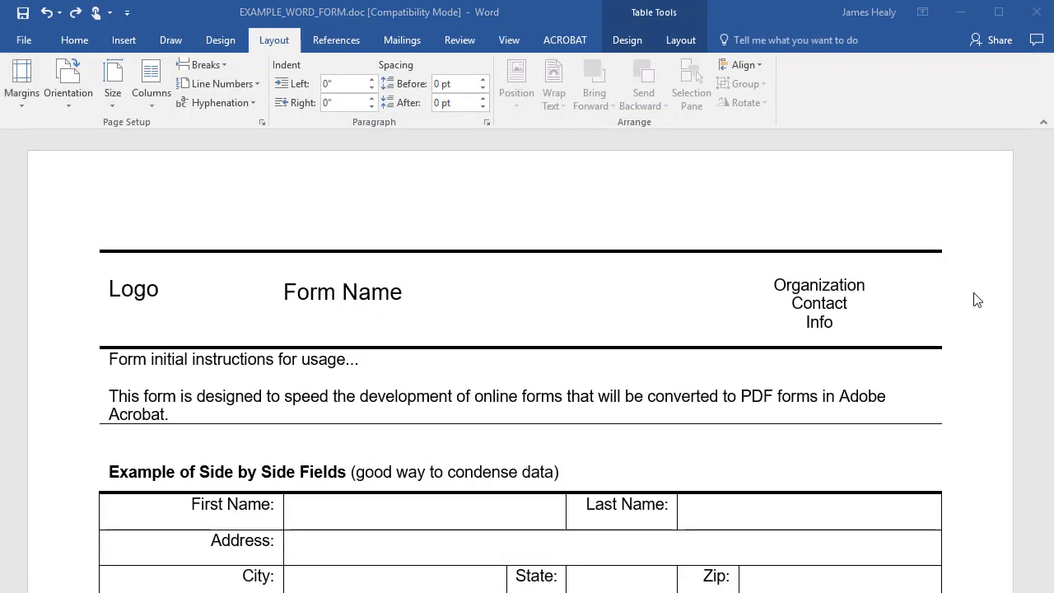
- Open the form's page footer for editing and examine its contact line, revision date and the header and footer position settings
{"action": "scroll", "coordinate": [968, 305], "scroll_direction": "down", "scroll_amount": 5}
{"action": "scroll", "coordinate": [959, 304], "scroll_direction": "down", "scroll_amount": 15}
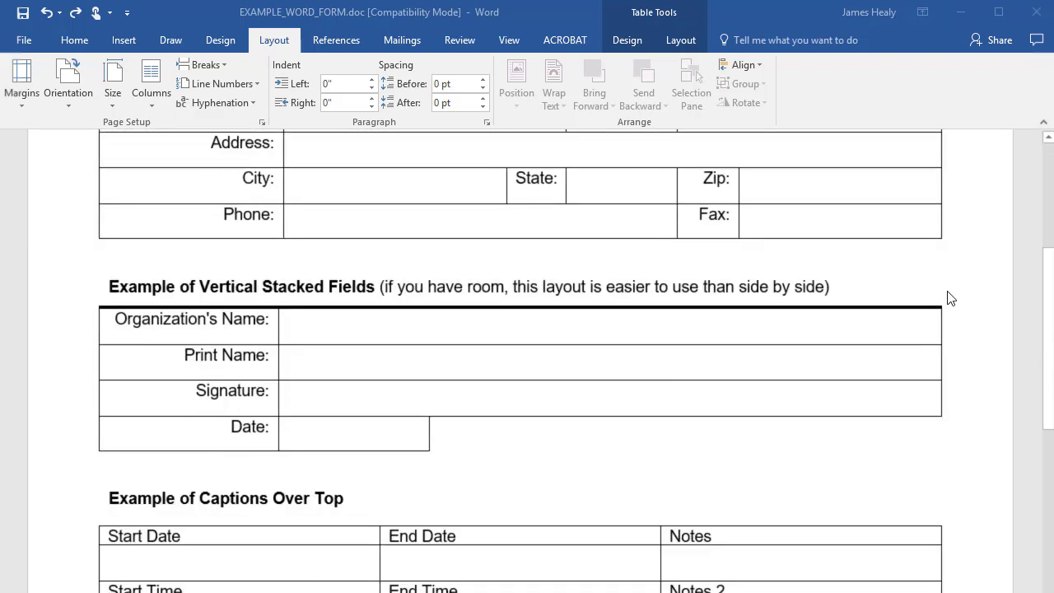
{"action": "scroll", "coordinate": [947, 292], "scroll_direction": "down", "scroll_amount": 3}
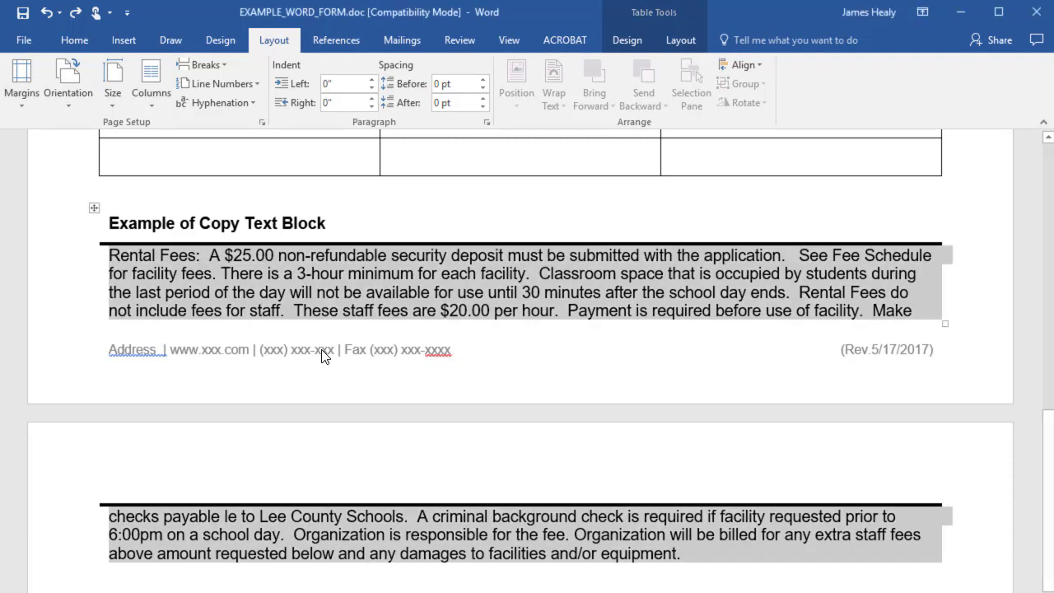
{"action": "double_click", "coordinate": [270, 353]}
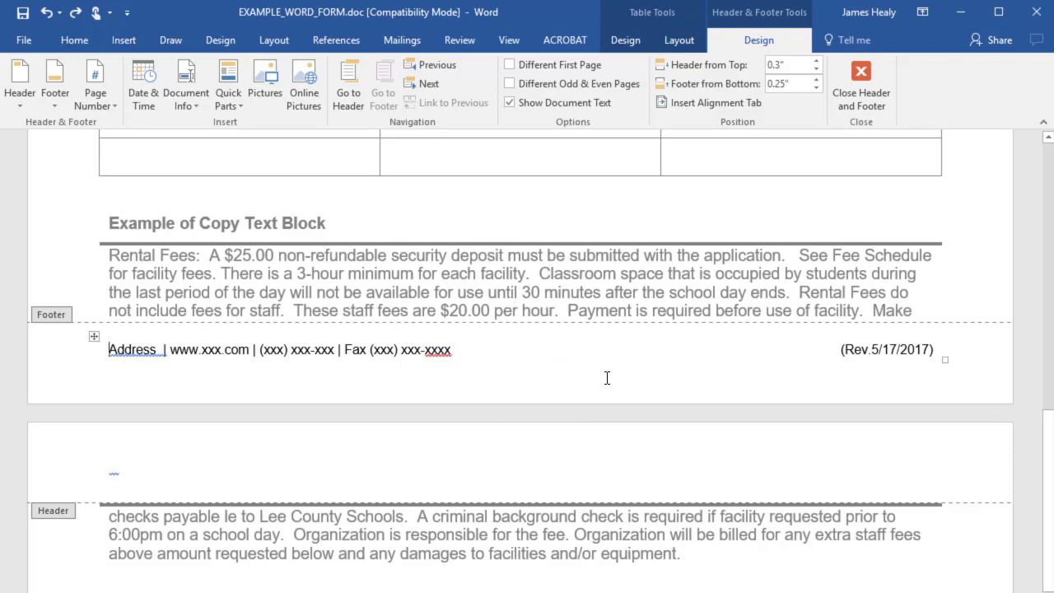
{"action": "scroll", "coordinate": [607, 378], "scroll_direction": "up", "scroll_amount": 15}
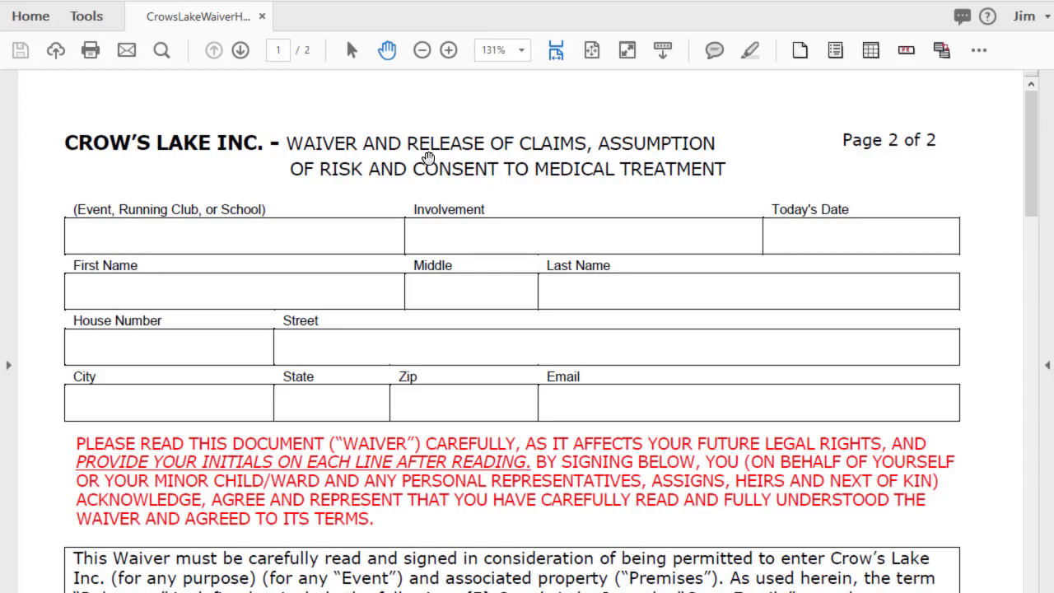
- Switch to Acrobat and review the Crow's Lake waiver PDF's caption-over-field layout through to the guardian signature fields
{"action": "scroll", "coordinate": [527, 191], "scroll_direction": "down", "scroll_amount": 15}
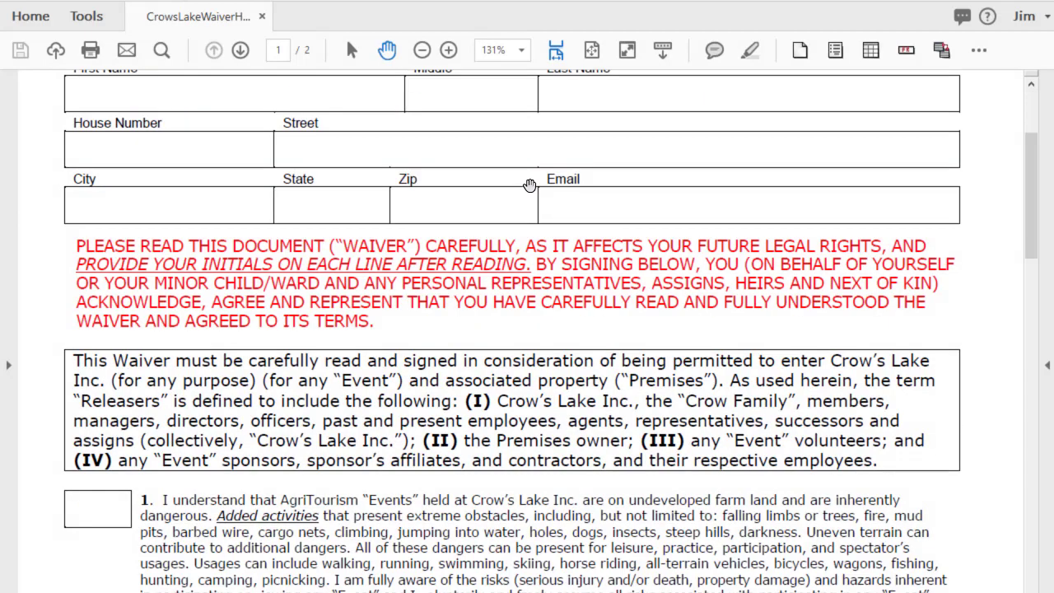
{"action": "scroll", "coordinate": [530, 168], "scroll_direction": "down", "scroll_amount": 20}
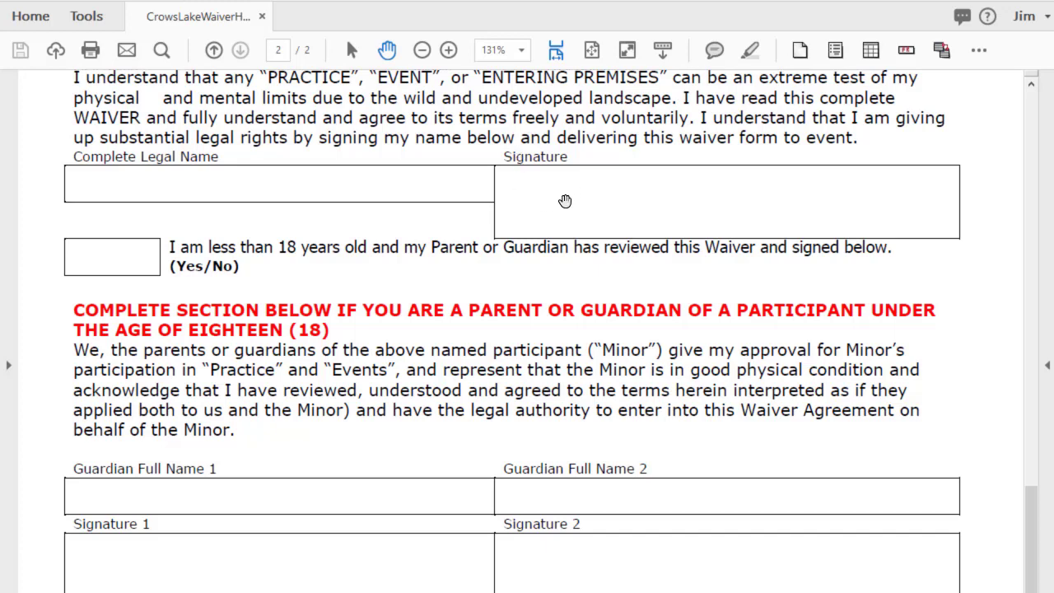
{"action": "scroll", "coordinate": [617, 204], "scroll_direction": "down", "scroll_amount": 3}
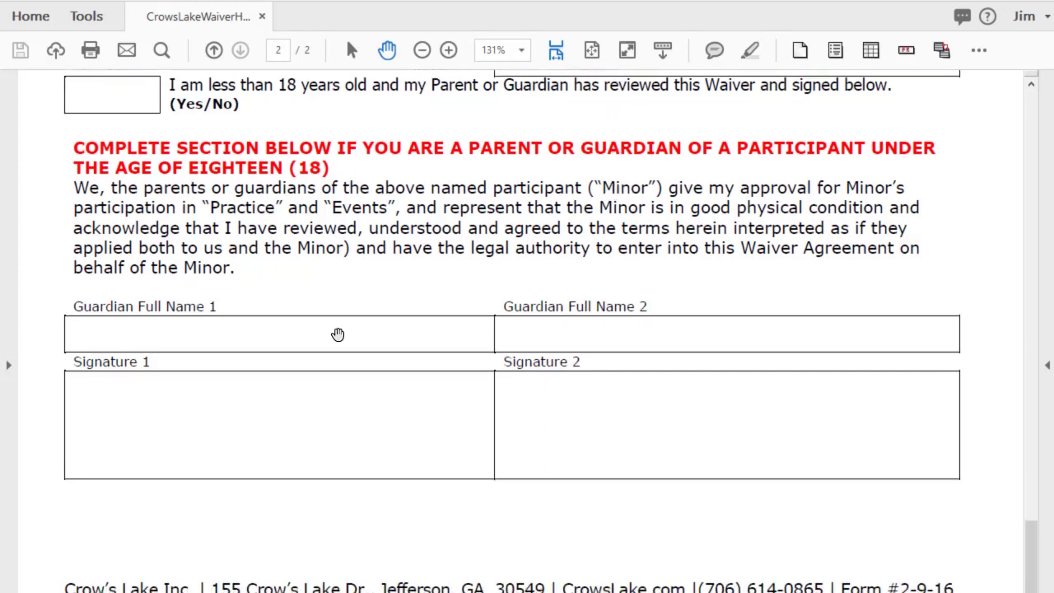